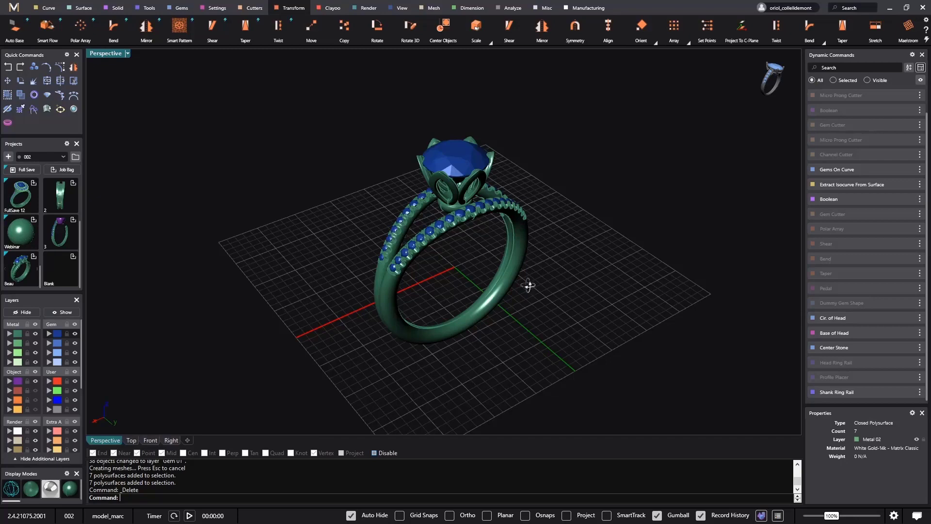
# Step: Move all gems except the center stone onto the Gem 02 layer
pyautogui.moveTo(528, 285)
pyautogui.mouseDown(button='right')
pyautogui.moveTo(493, 281)
pyautogui.moveTo(531, 287)
pyautogui.mouseUp(button='right')
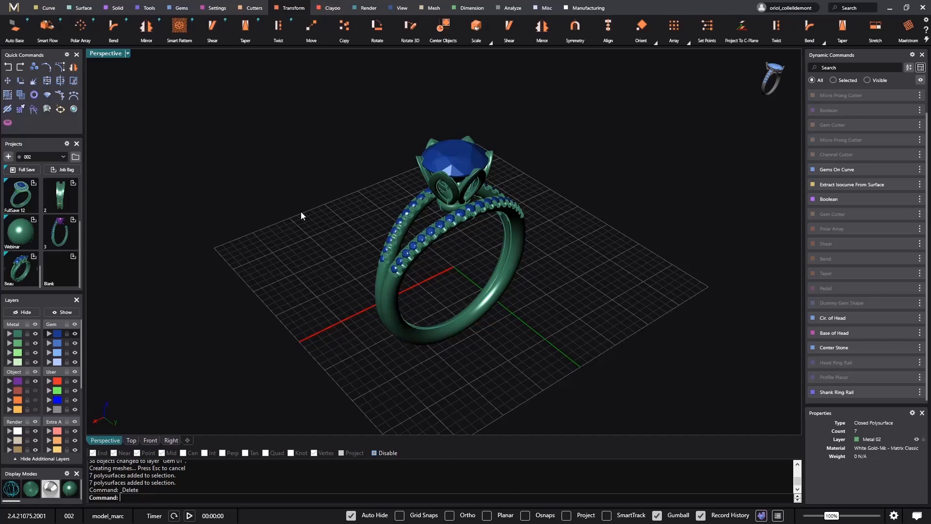
pyautogui.moveTo(301, 213); pyautogui.dragTo(329, 206, button='right')
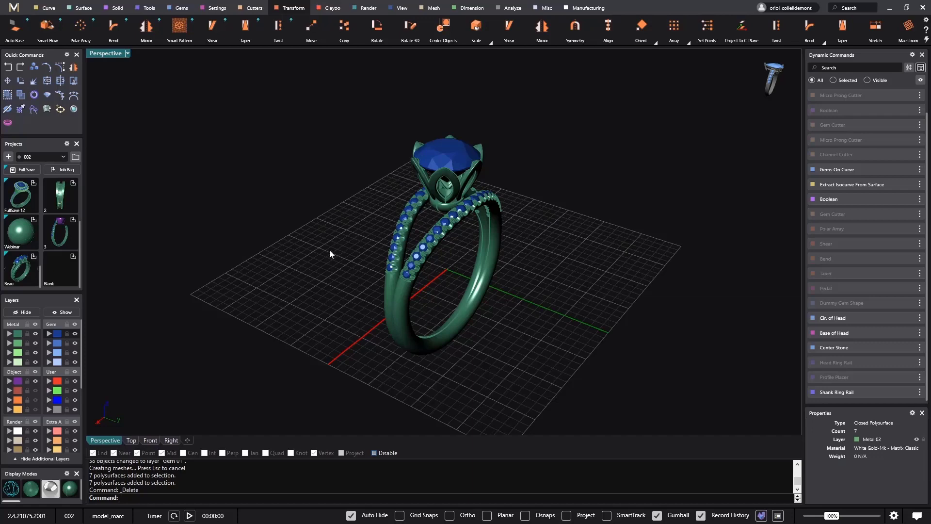
pyautogui.moveTo(330, 253); pyautogui.dragTo(287, 249, button='right')
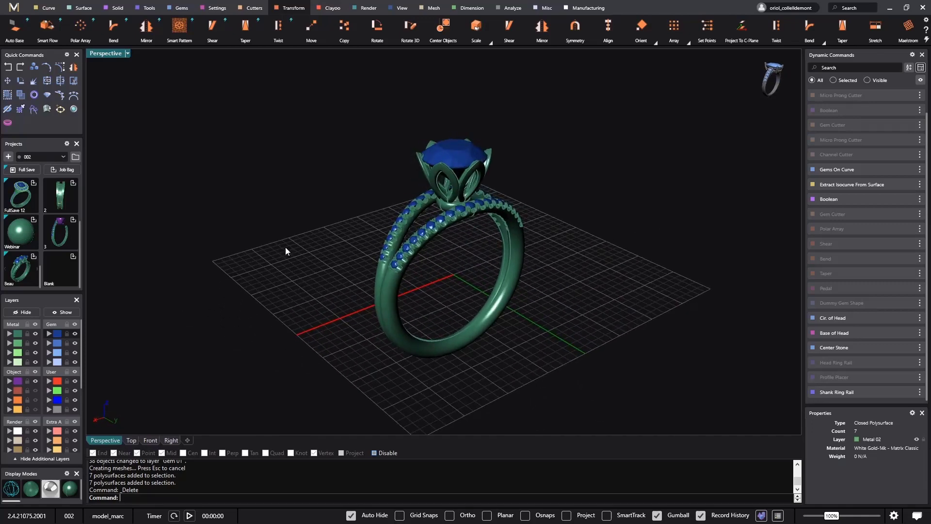
pyautogui.moveTo(532, 349)
pyautogui.mouseDown(button='right')
pyautogui.moveTo(584, 351)
pyautogui.moveTo(600, 337)
pyautogui.moveTo(533, 343)
pyautogui.mouseUp(button='right')
pyautogui.moveTo(451, 336); pyautogui.dragTo(478, 339, button='right')
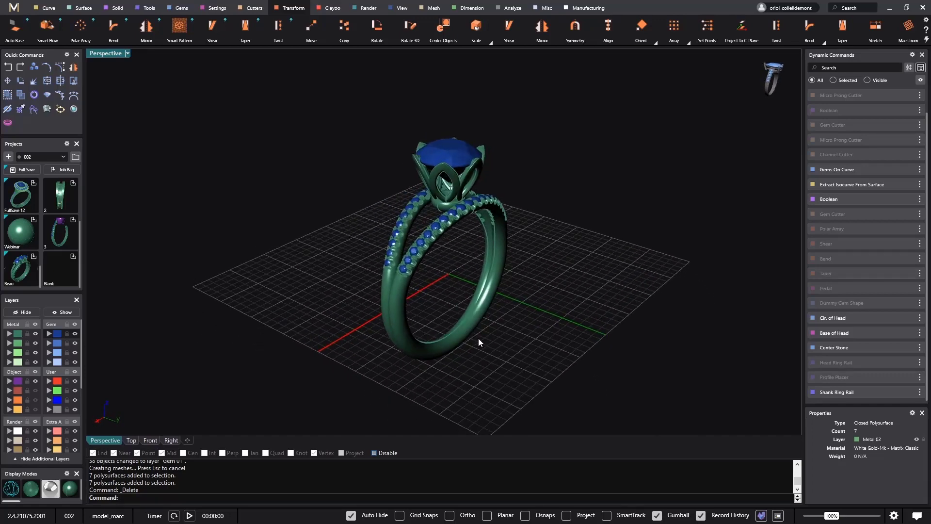
pyautogui.moveTo(355, 305); pyautogui.dragTo(395, 308, button='right')
pyautogui.moveTo(559, 308); pyautogui.dragTo(563, 262, button='right')
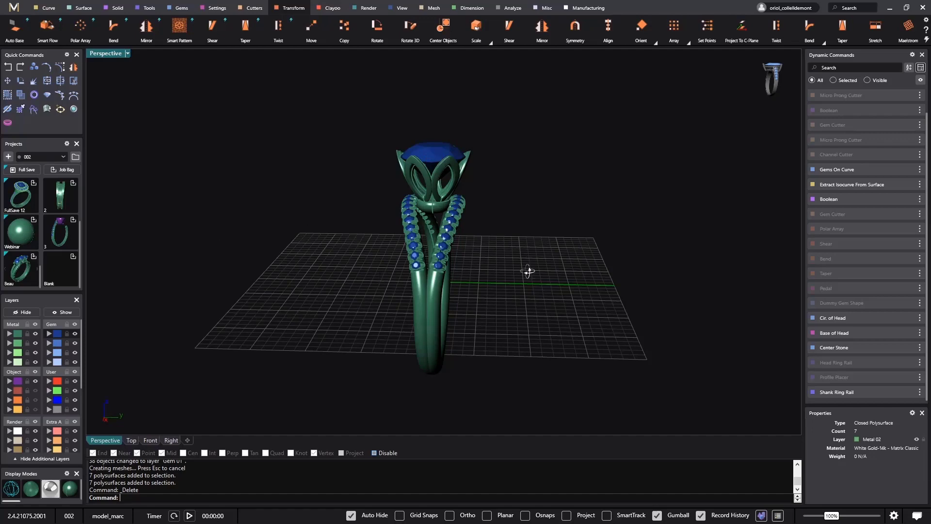
pyautogui.moveTo(528, 271); pyautogui.dragTo(500, 270, button='right')
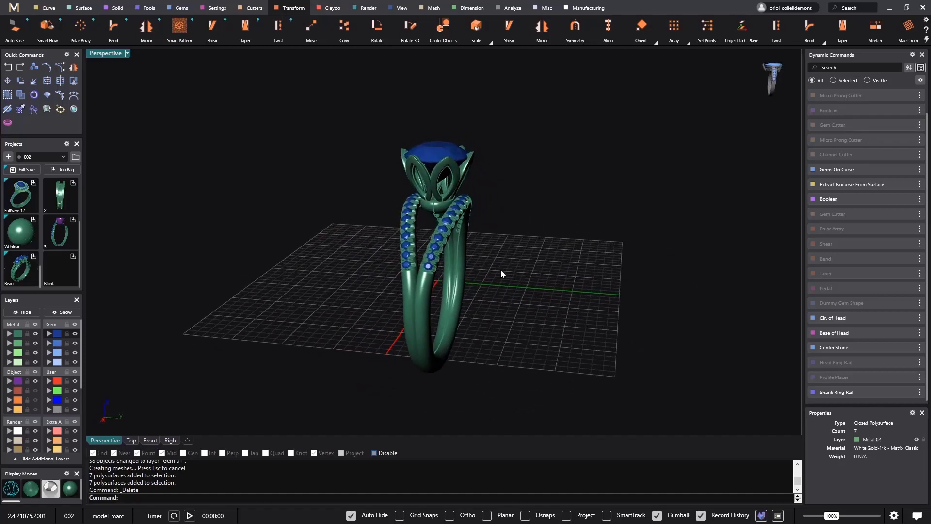
pyautogui.click(60, 338)
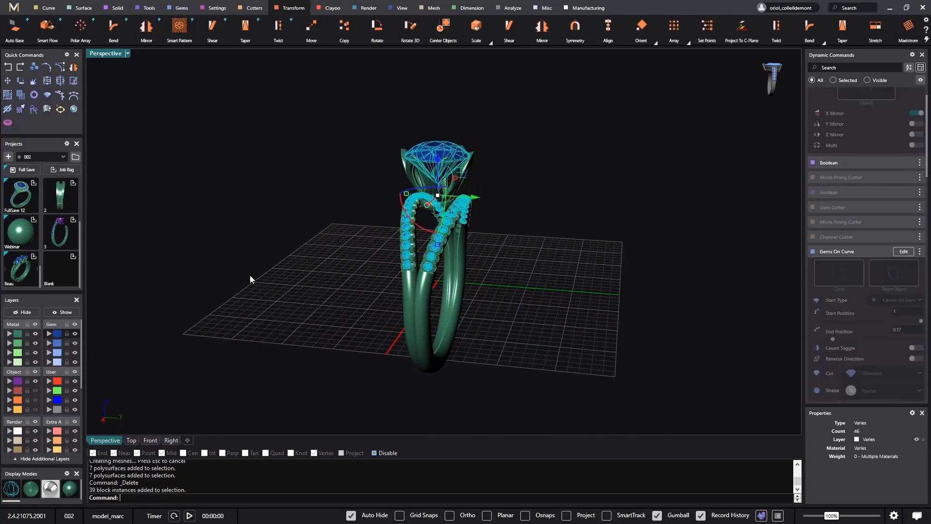
pyautogui.keyDown('ctrl'); pyautogui.click(434, 146); pyautogui.keyUp('ctrl')
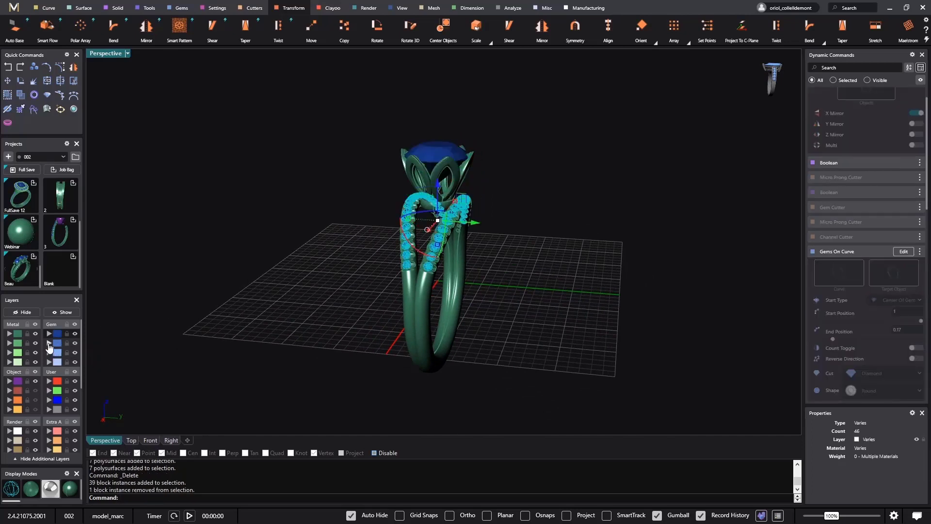
pyautogui.click(48, 343)
pyautogui.click(295, 301)
# Step: Select both shanks and move them onto the Metal 02 layer
pyautogui.moveTo(296, 300); pyautogui.dragTo(455, 295, button='right')
pyautogui.click(462, 282)
pyautogui.moveTo(557, 289); pyautogui.dragTo(539, 307, button='right')
pyautogui.press('Escape')
pyautogui.scroll(3, 540, 307)
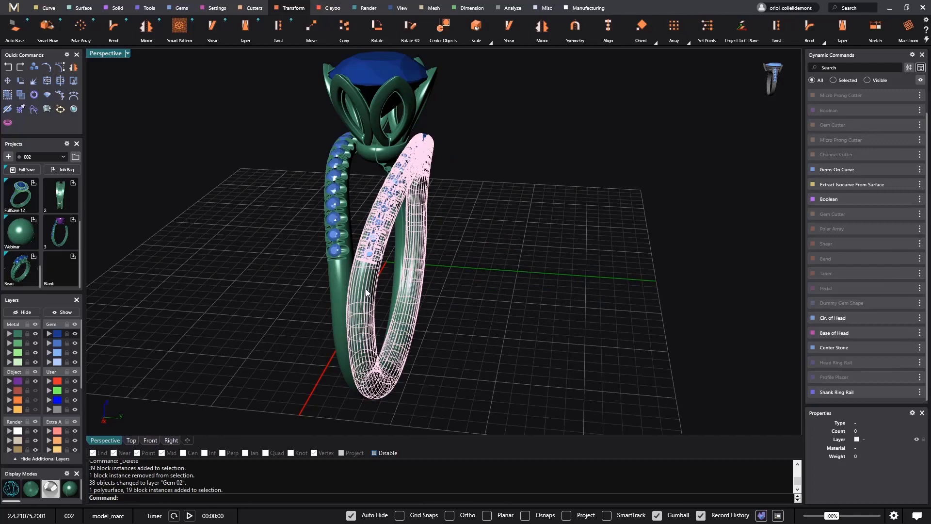
pyautogui.click(336, 286)
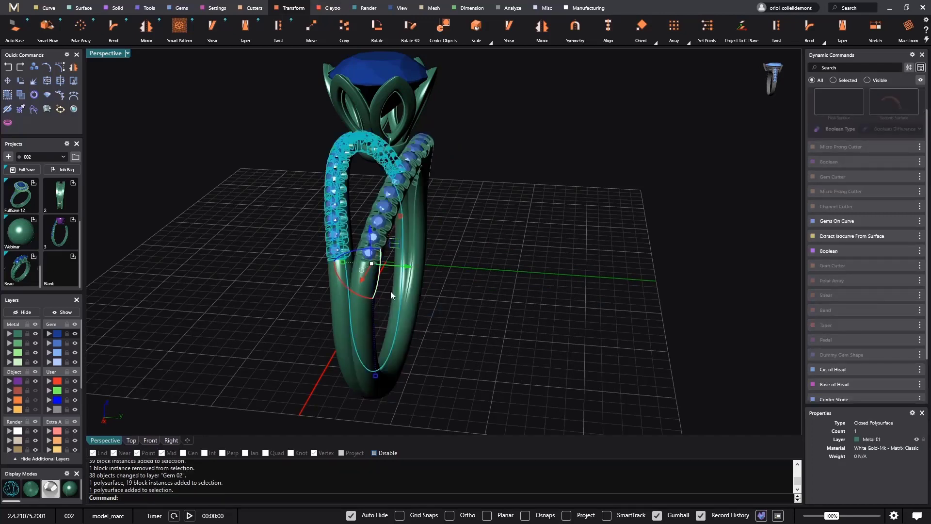
pyautogui.keyDown('shift'); pyautogui.click(424, 225); pyautogui.keyUp('shift')
pyautogui.moveTo(462, 239); pyautogui.dragTo(516, 233, button='right')
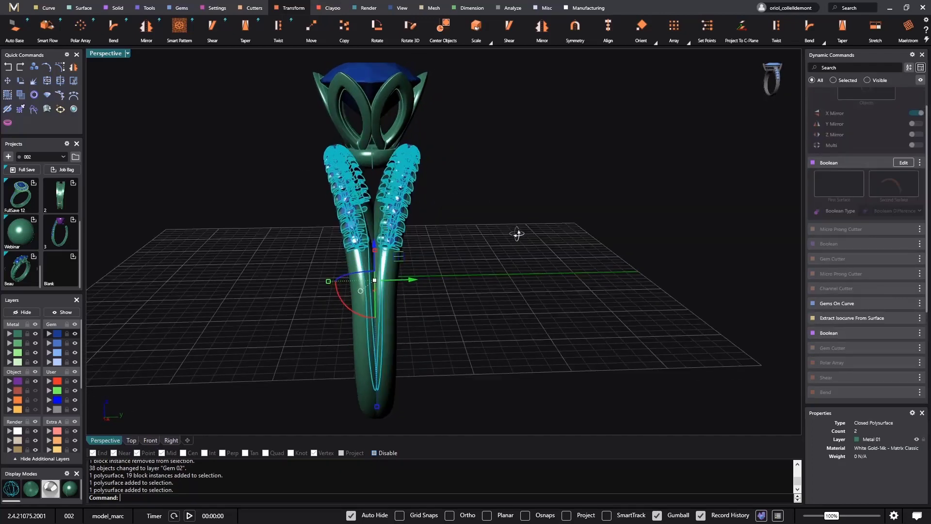
pyautogui.click(26, 343)
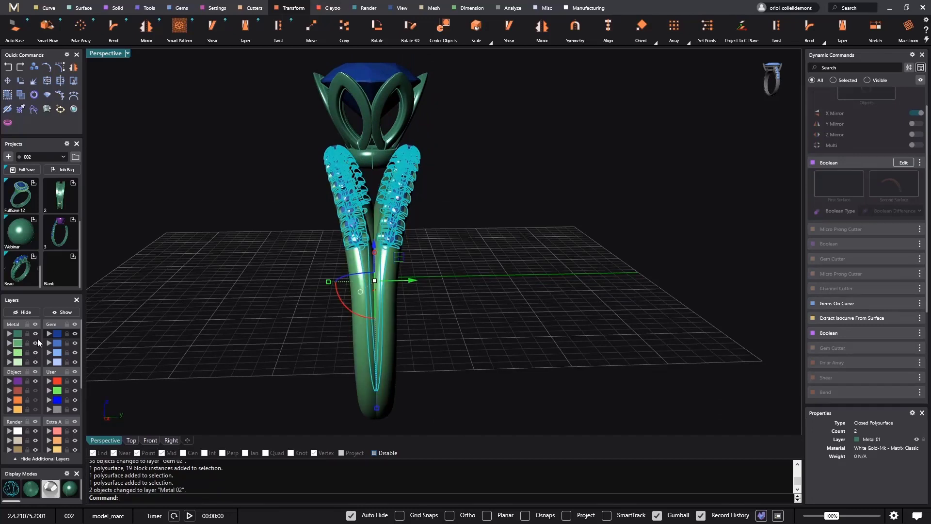
pyautogui.click(205, 296)
pyautogui.moveTo(205, 295); pyautogui.dragTo(448, 170, button='right')
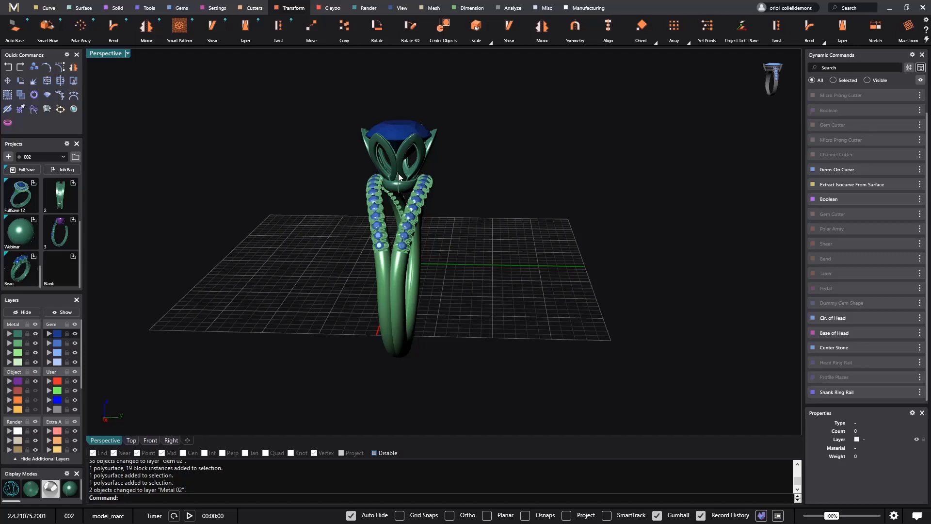
pyautogui.moveTo(405, 298); pyautogui.dragTo(521, 280, button='right')
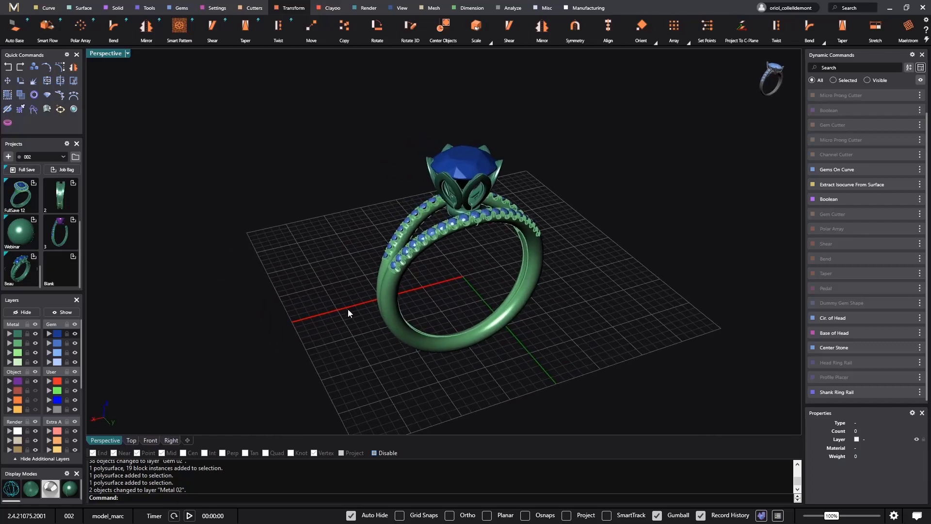
# Step: Export the window-selected ring as 'Petals Solitaire' in Rhino 5 3D Models format
pyautogui.click(15, 10)
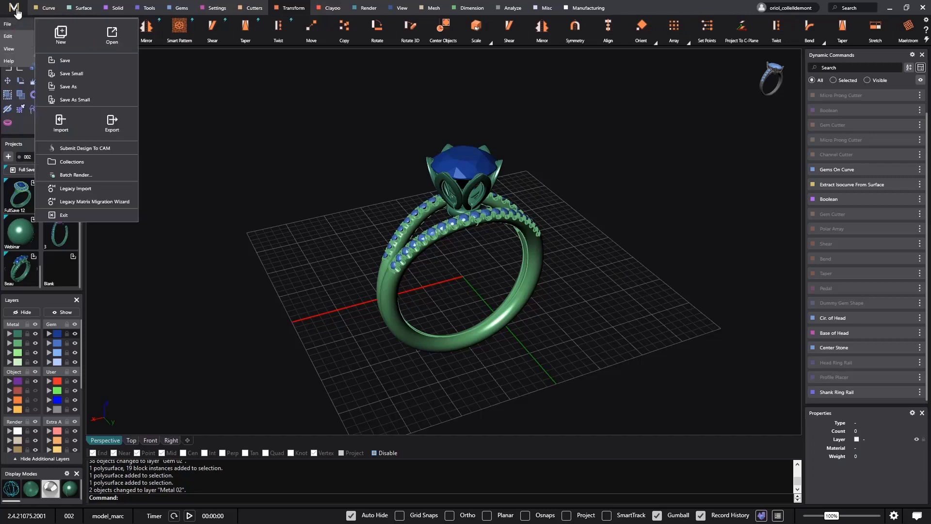
pyautogui.click(110, 125)
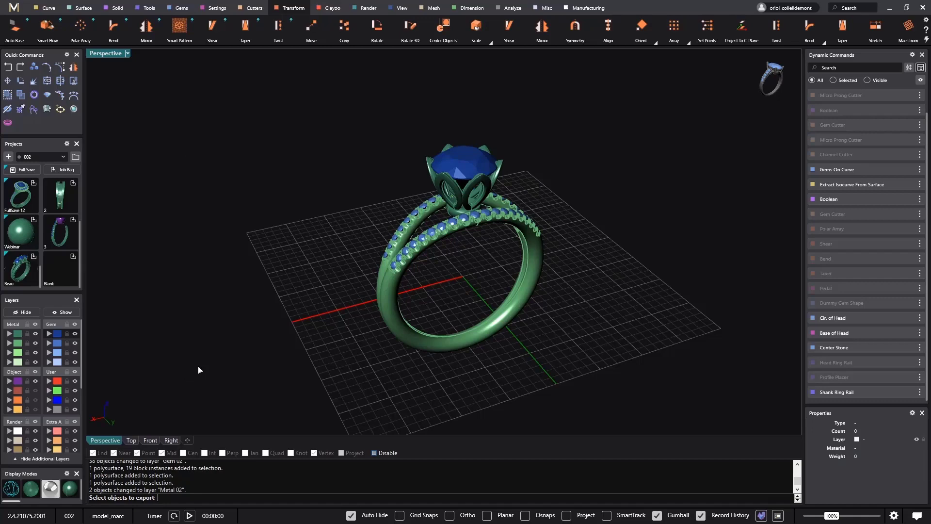
pyautogui.moveTo(344, 90); pyautogui.dragTo(579, 403)
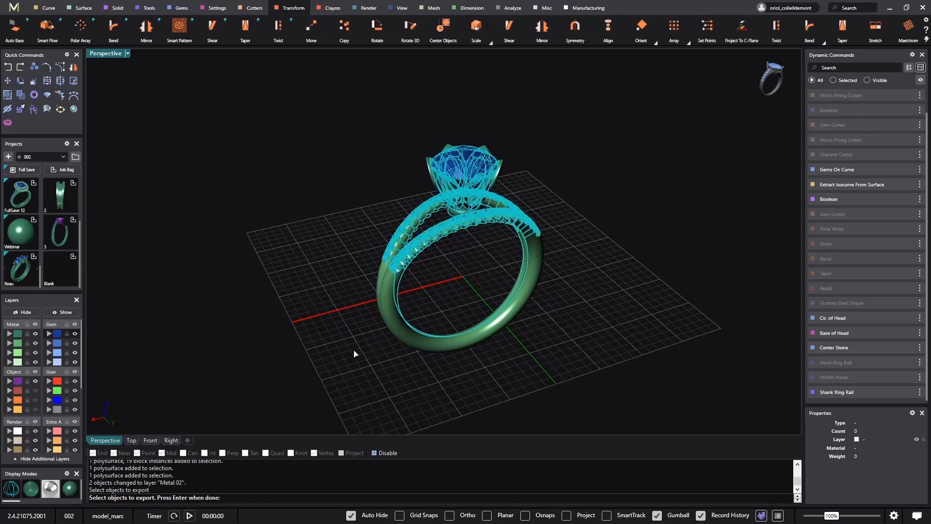
pyautogui.press('Return')
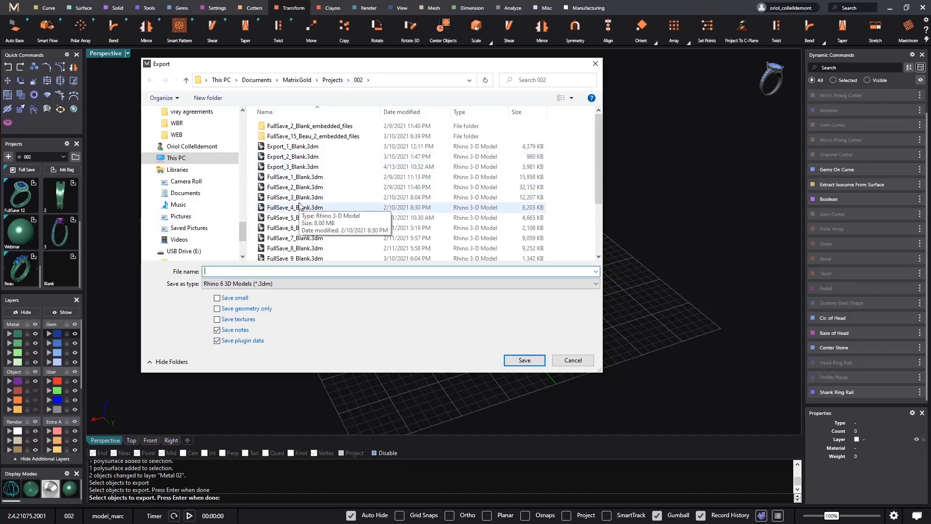
pyautogui.click(273, 283)
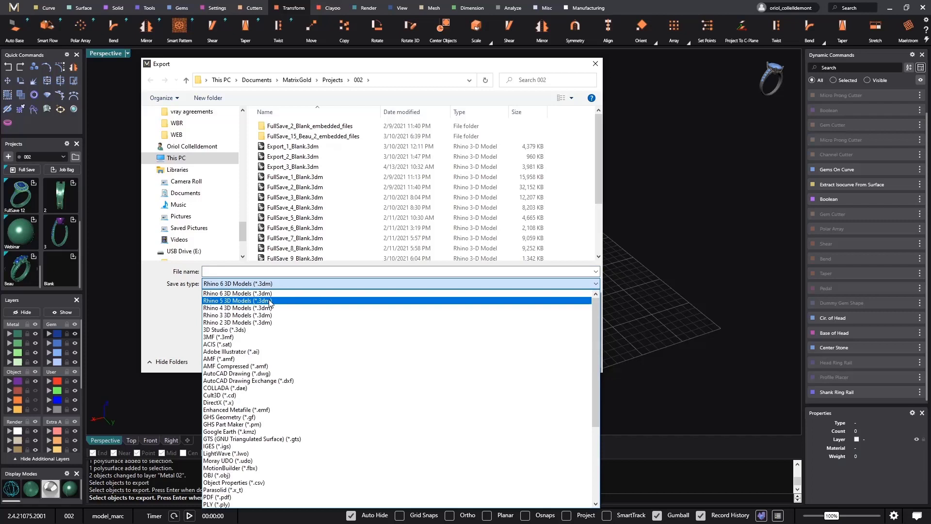
pyautogui.click(269, 301)
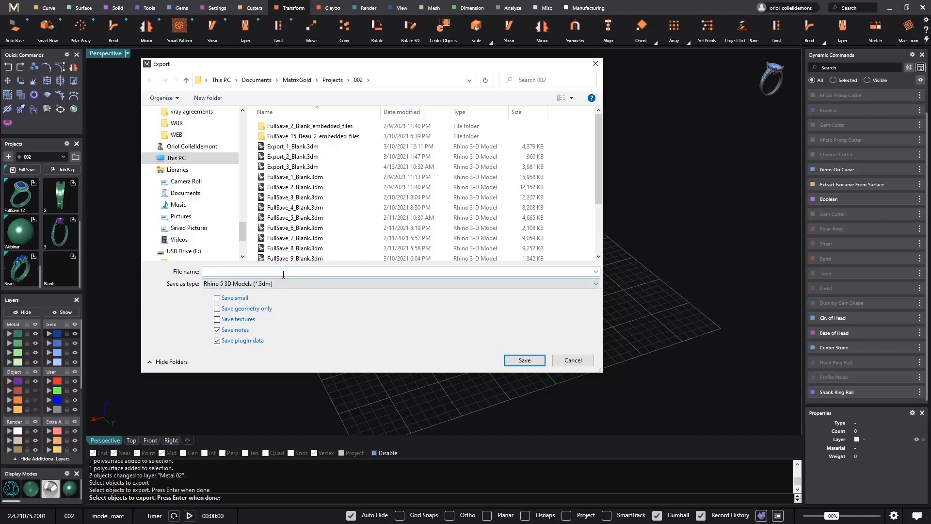
pyautogui.write('Petals Solitaire')
pyautogui.click(518, 361)
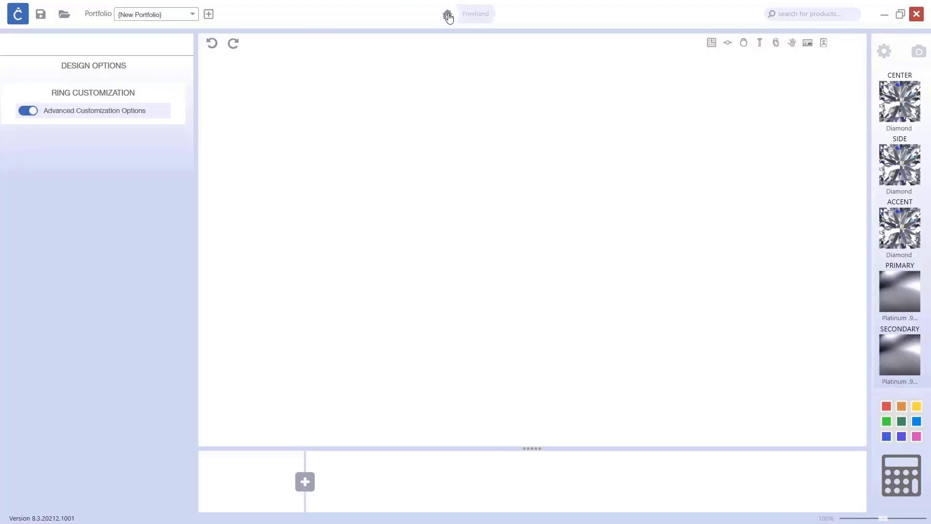
# Step: In the Freehand workspace's user parts, import Petals Solitaire.3dm as a new part
pyautogui.click(447, 16)
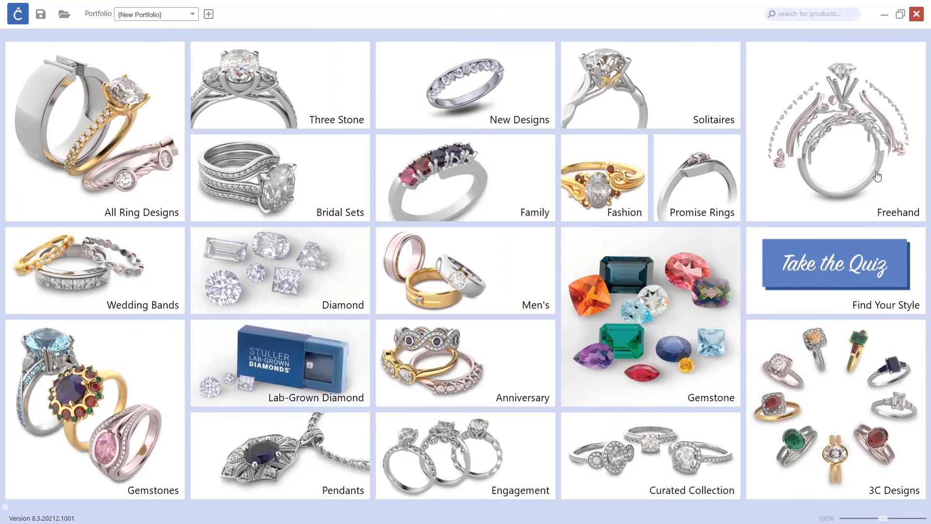
pyautogui.click(877, 176)
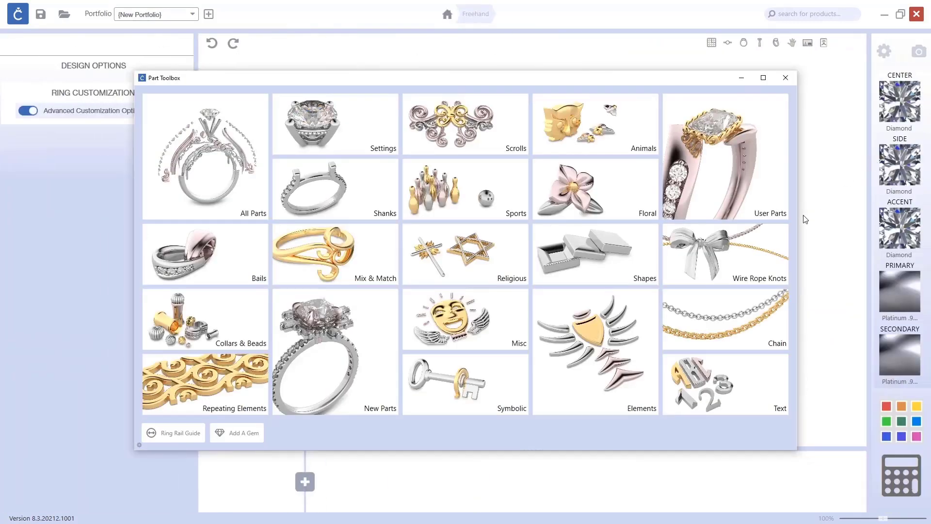
pyautogui.click(735, 161)
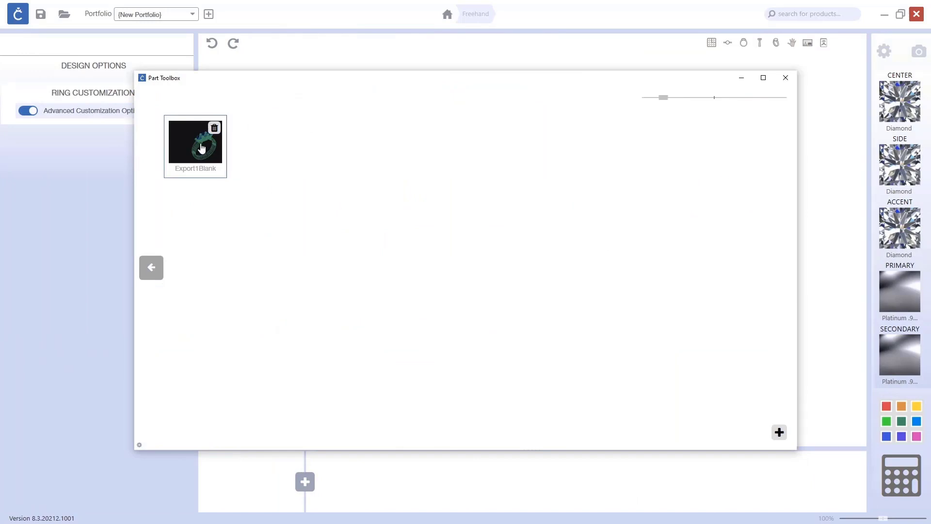
pyautogui.click(779, 433)
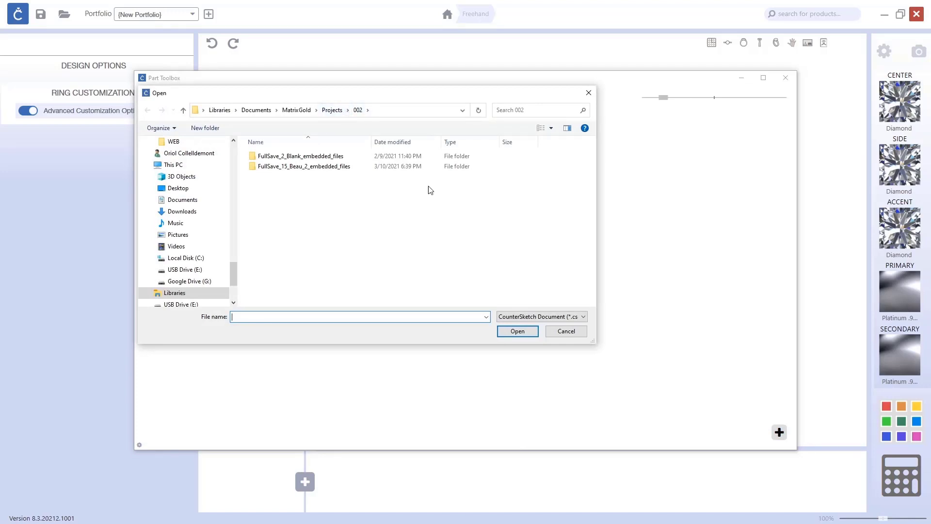
pyautogui.click(519, 318)
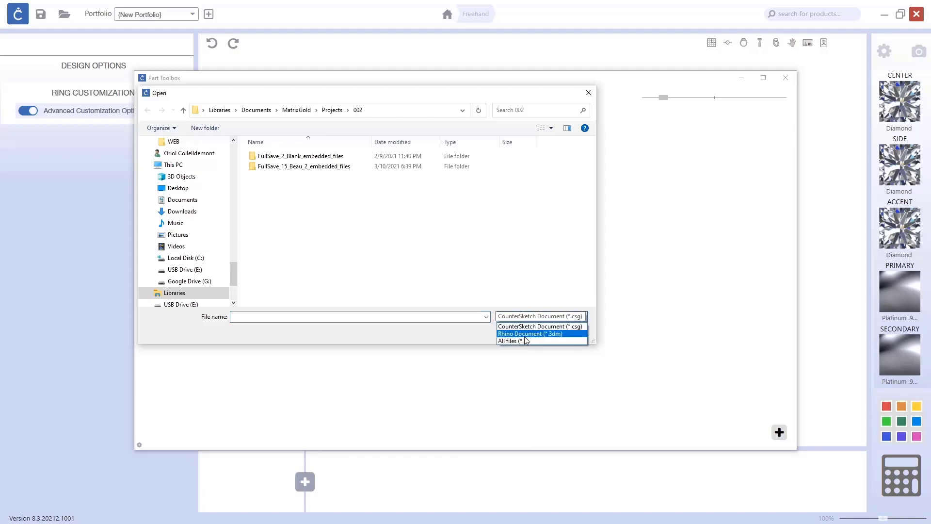
pyautogui.click(528, 334)
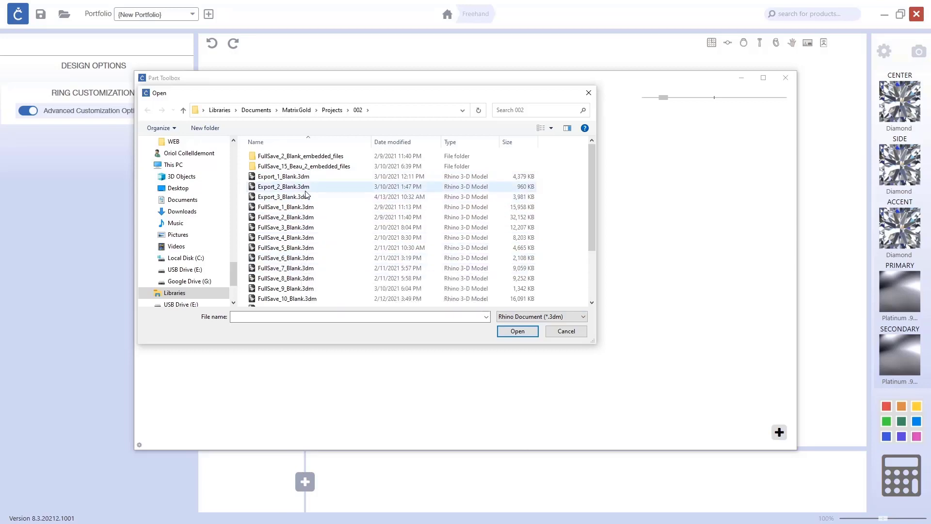
pyautogui.scroll(-3, 306, 195)
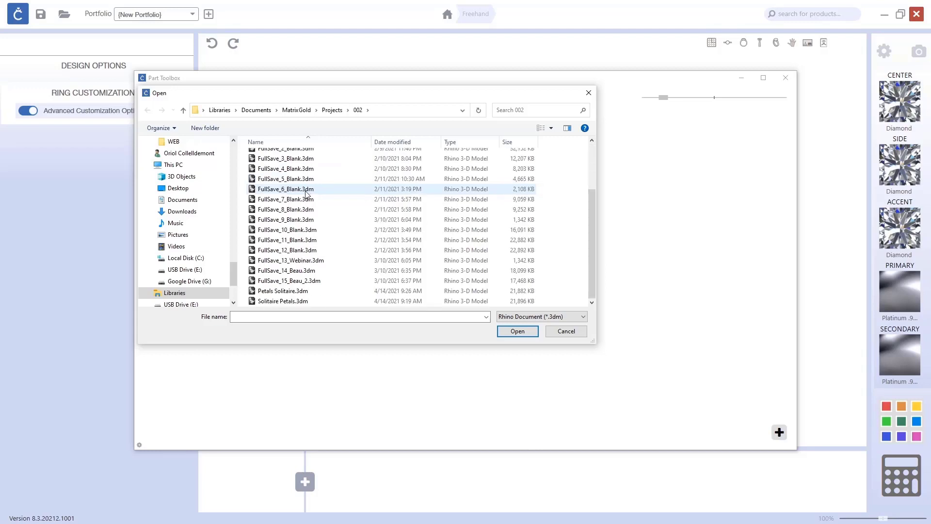
pyautogui.click(286, 291)
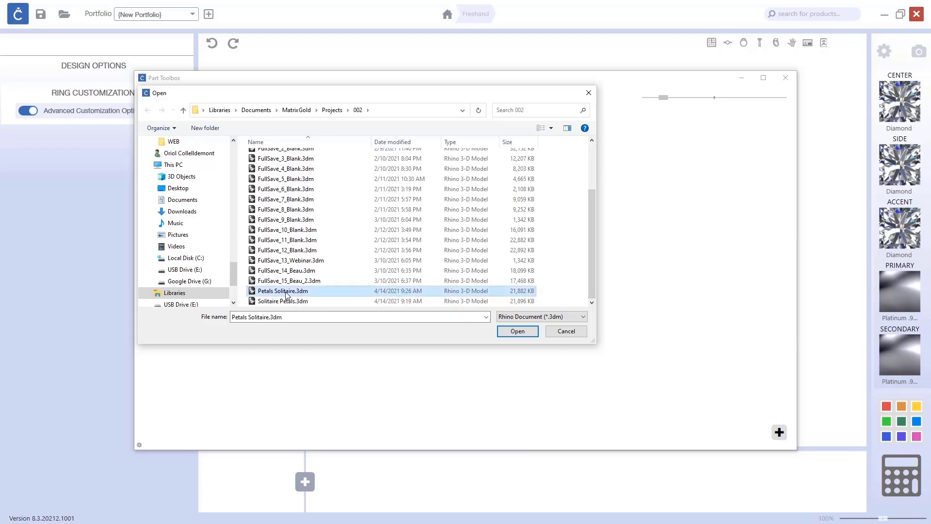
pyautogui.click(508, 331)
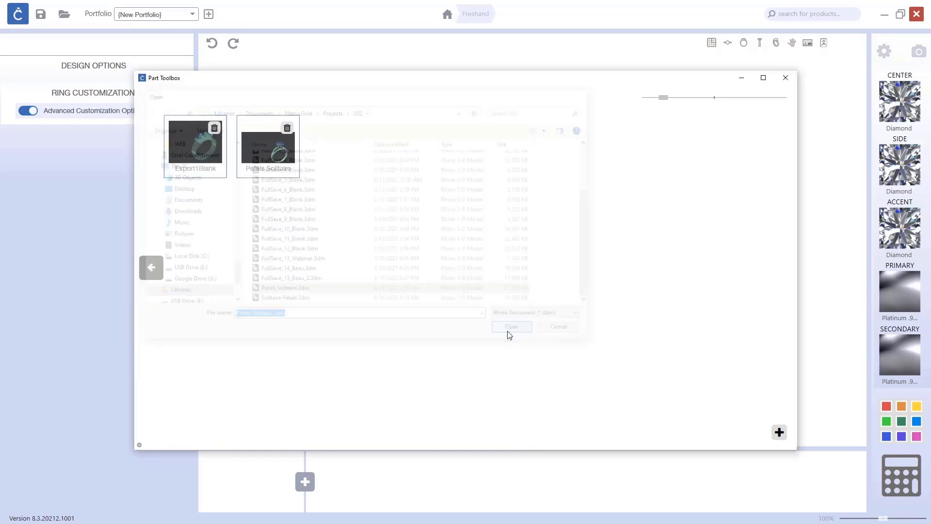
# Step: Load the Petals Solitaire ring into the design and make its center stone an emerald
pyautogui.doubleClick(276, 155)
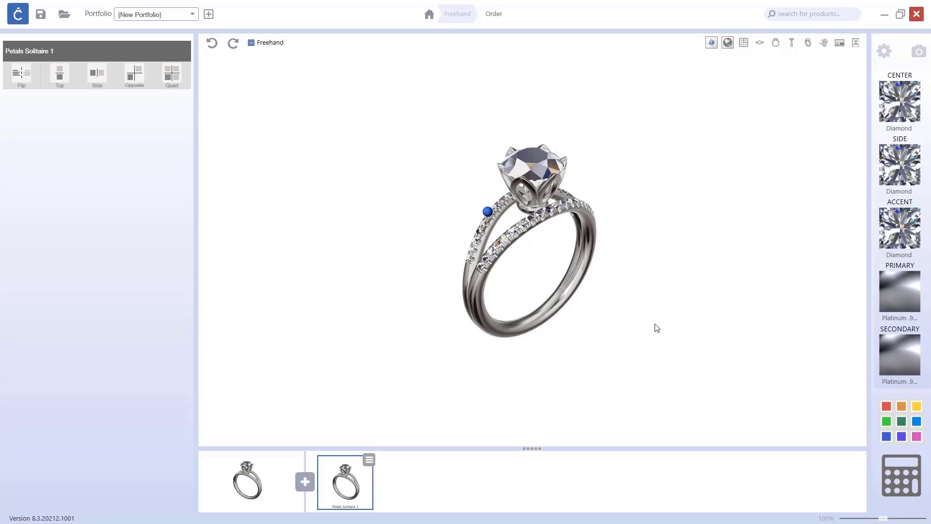
pyautogui.moveTo(716, 222); pyautogui.dragTo(625, 251)
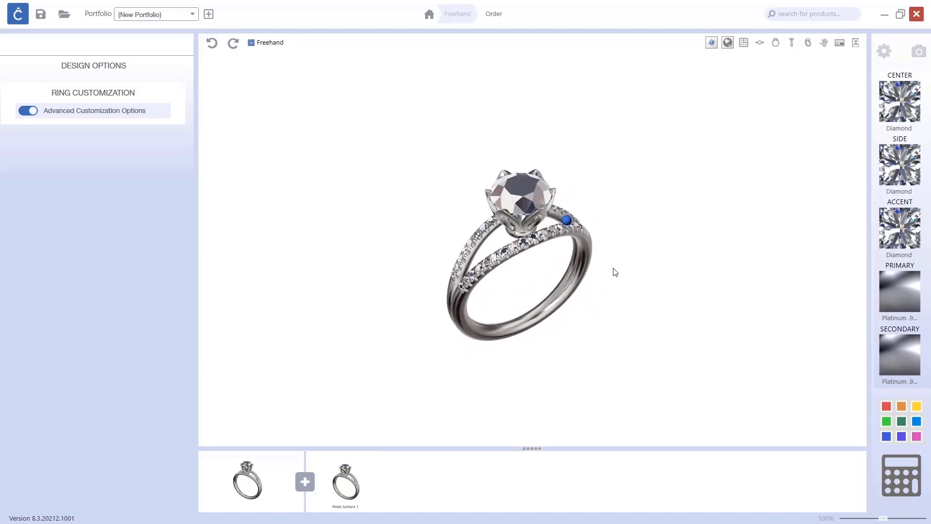
pyautogui.click(903, 104)
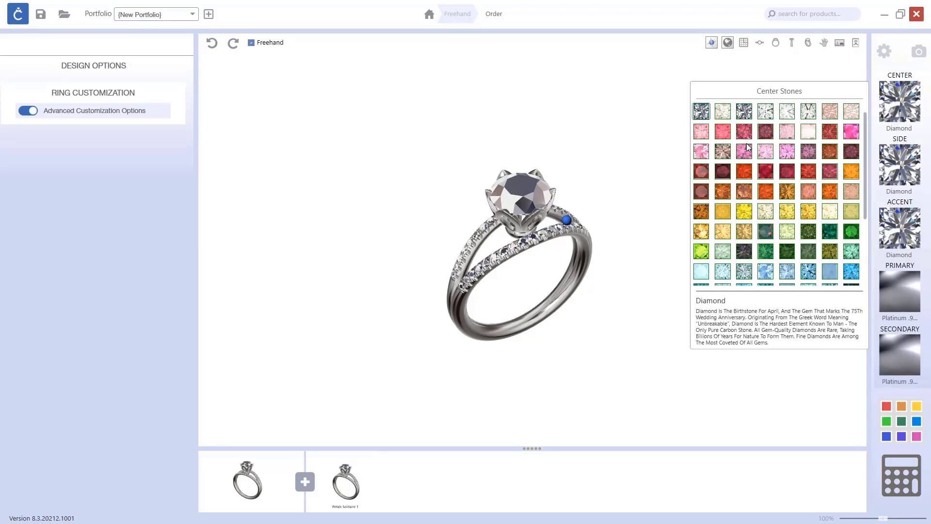
pyautogui.click(830, 233)
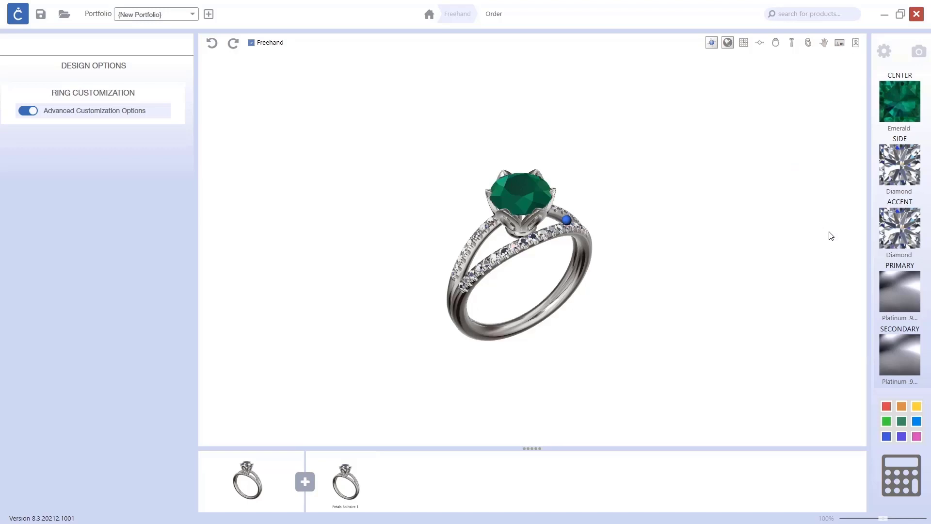
# Step: Set both the primary and secondary metals to 18K yellow gold
pyautogui.moveTo(623, 195); pyautogui.dragTo(643, 121)
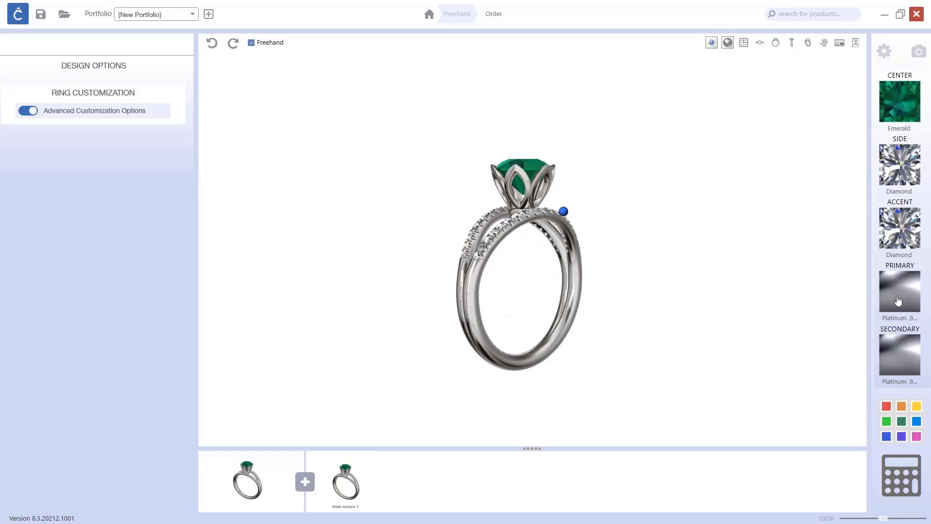
pyautogui.click(895, 347)
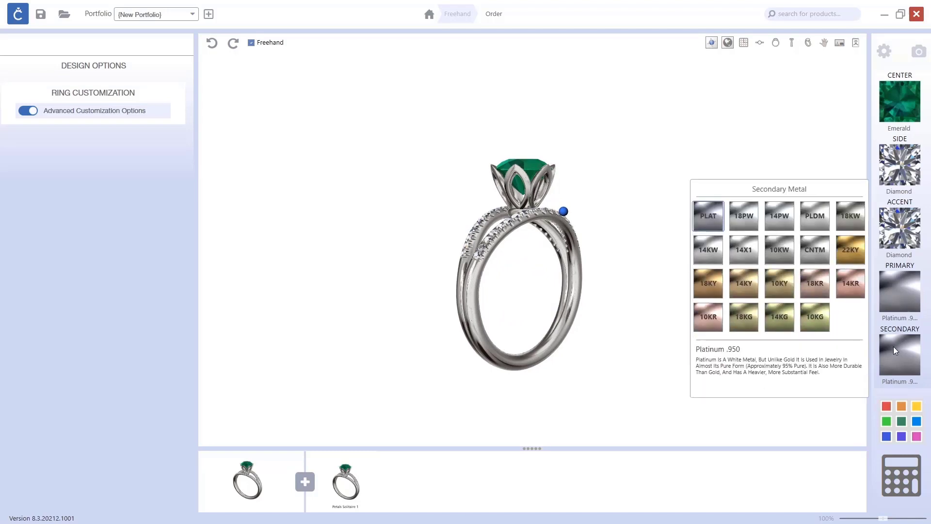
pyautogui.click(850, 253)
pyautogui.moveTo(660, 240); pyautogui.dragTo(623, 307)
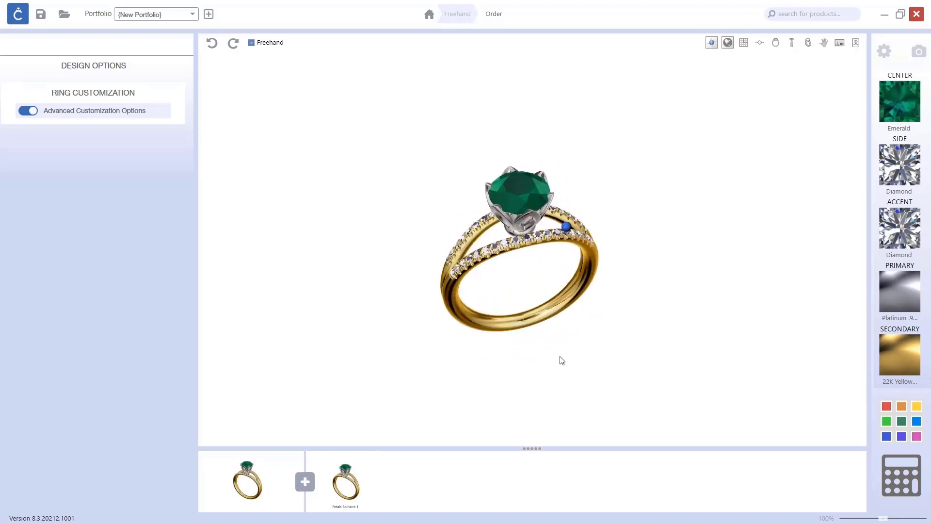
pyautogui.moveTo(562, 360); pyautogui.dragTo(630, 298)
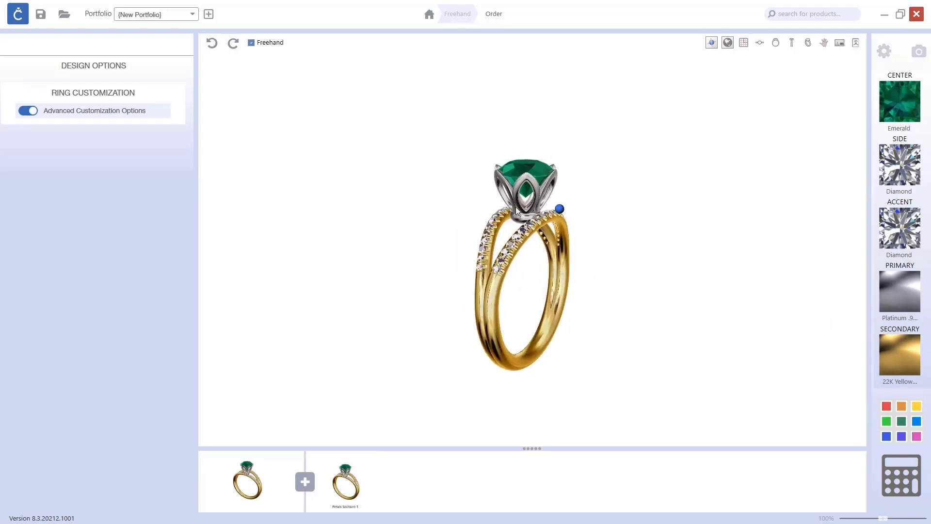
pyautogui.click(895, 293)
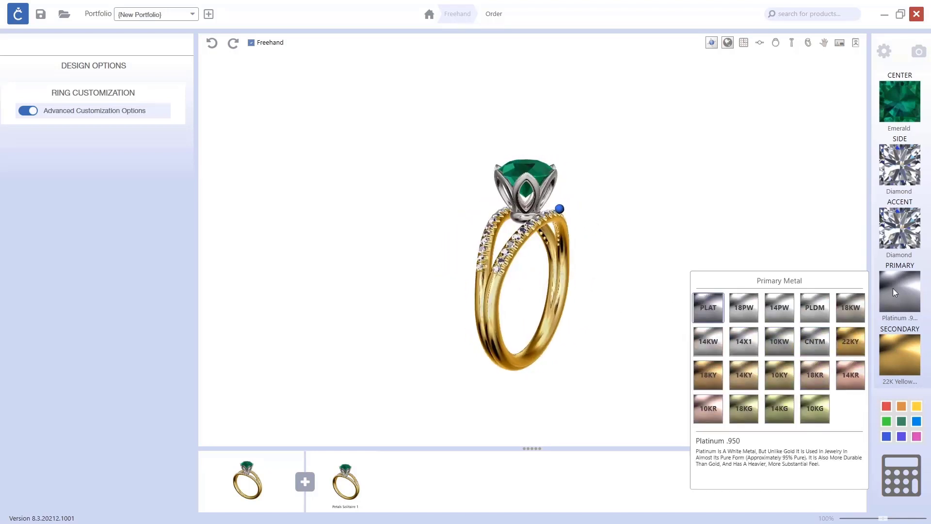
pyautogui.click(787, 371)
pyautogui.click(894, 342)
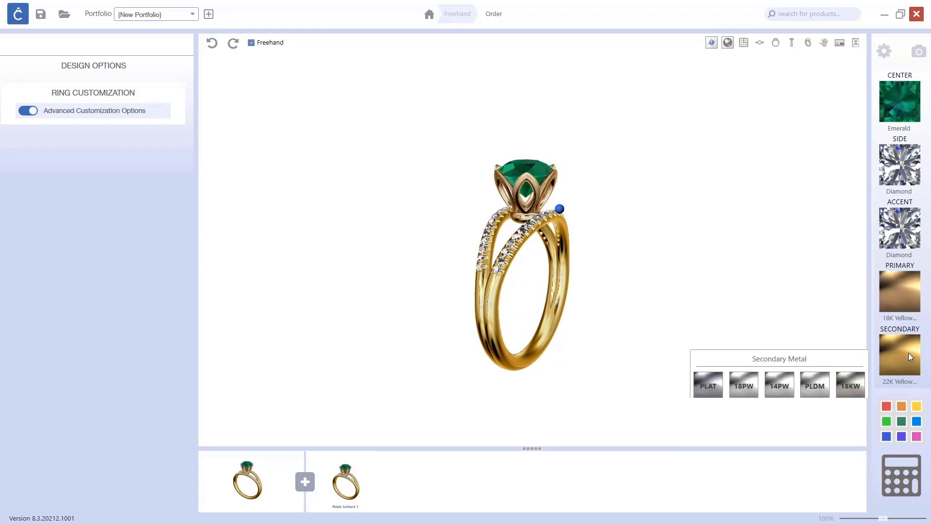
pyautogui.click(711, 289)
# Step: Change the side stones to Garnet Rhodolite
pyautogui.moveTo(657, 276); pyautogui.dragTo(629, 315)
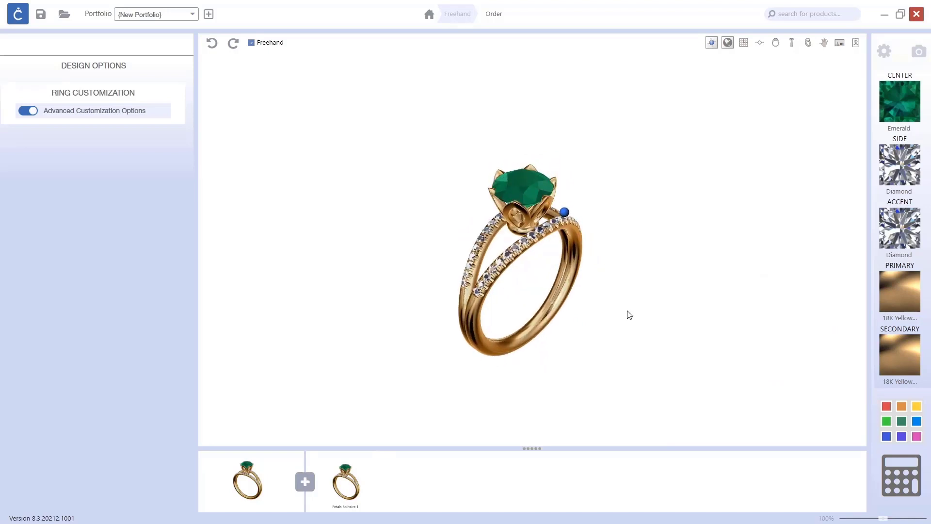
pyautogui.click(903, 172)
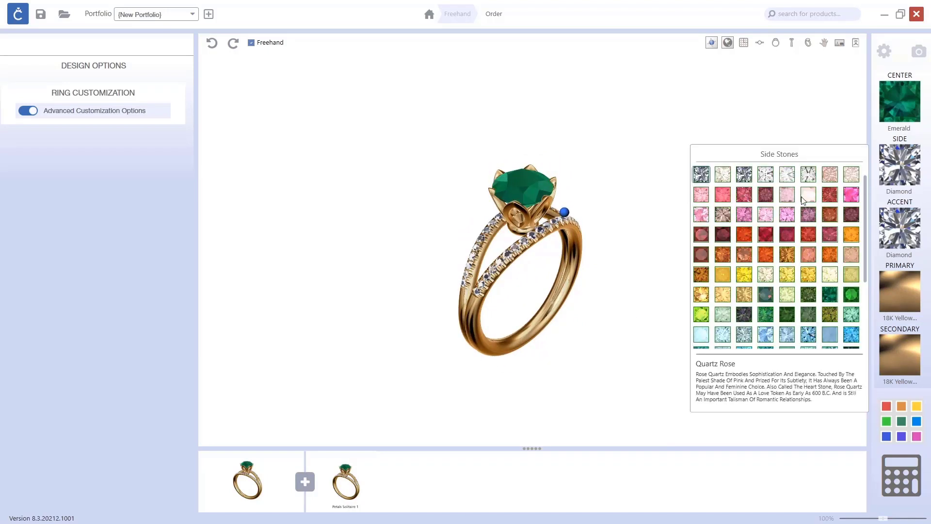
pyautogui.click(743, 195)
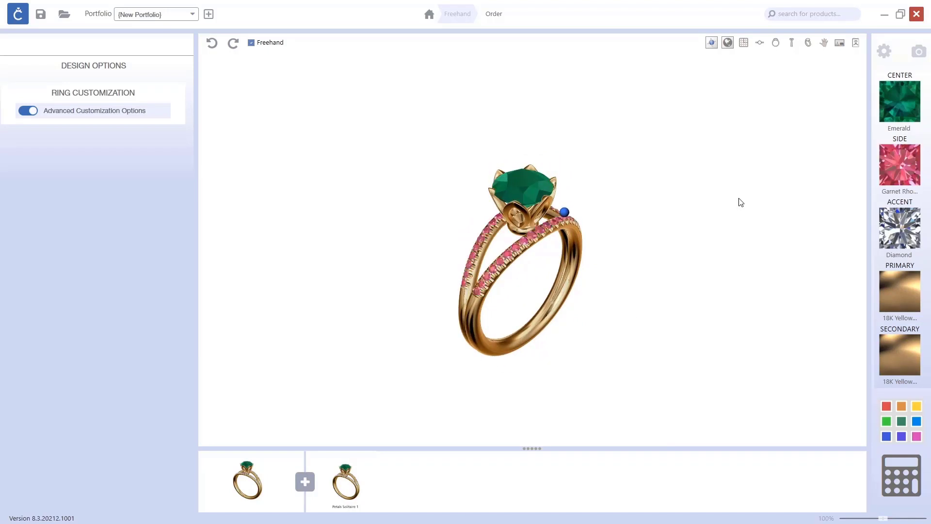
pyautogui.moveTo(738, 202); pyautogui.dragTo(410, 199)
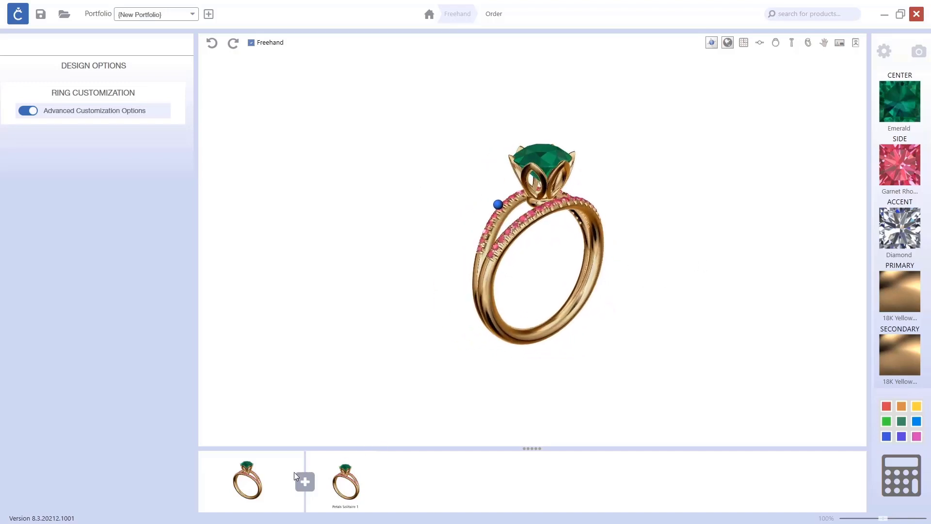
# Step: Browse the Floral parts category and open the SP-FL-091 scroll's detail popup
pyautogui.click(305, 481)
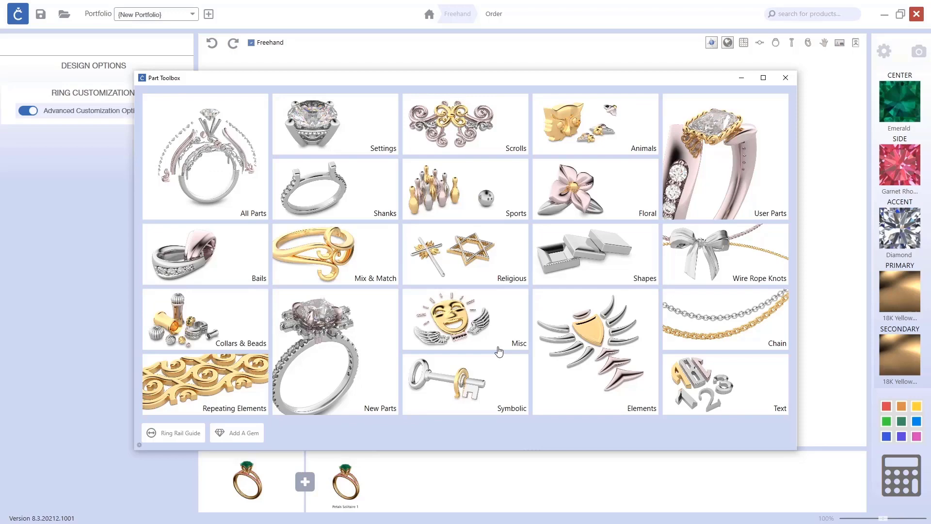
pyautogui.click(592, 194)
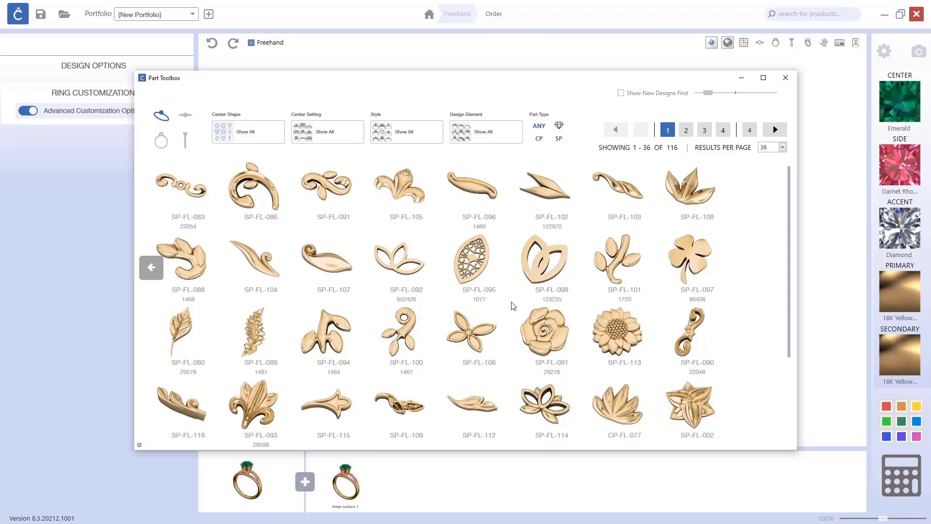
pyautogui.scroll(-1, 513, 306)
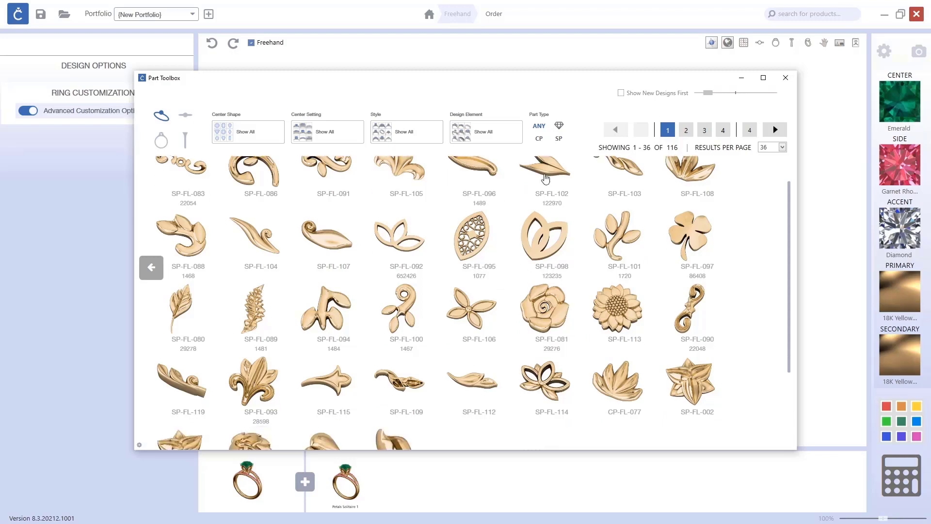
pyautogui.moveTo(569, 89); pyautogui.dragTo(606, 343)
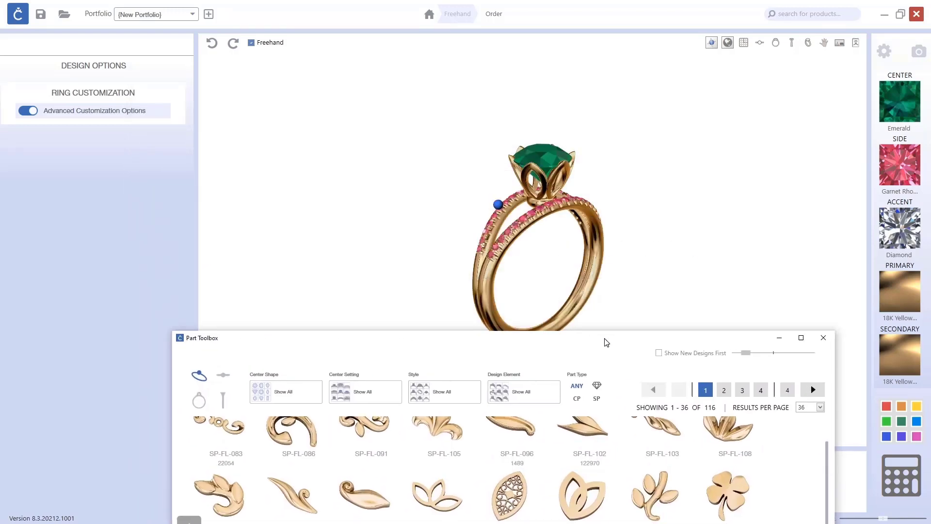
pyautogui.moveTo(607, 343); pyautogui.dragTo(616, 102)
pyautogui.scroll(1, 519, 281)
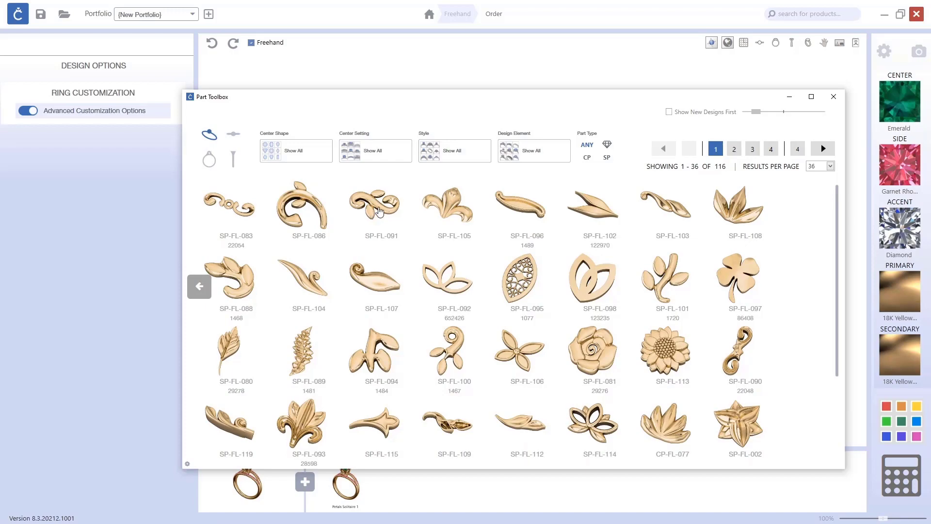
pyautogui.click(378, 211)
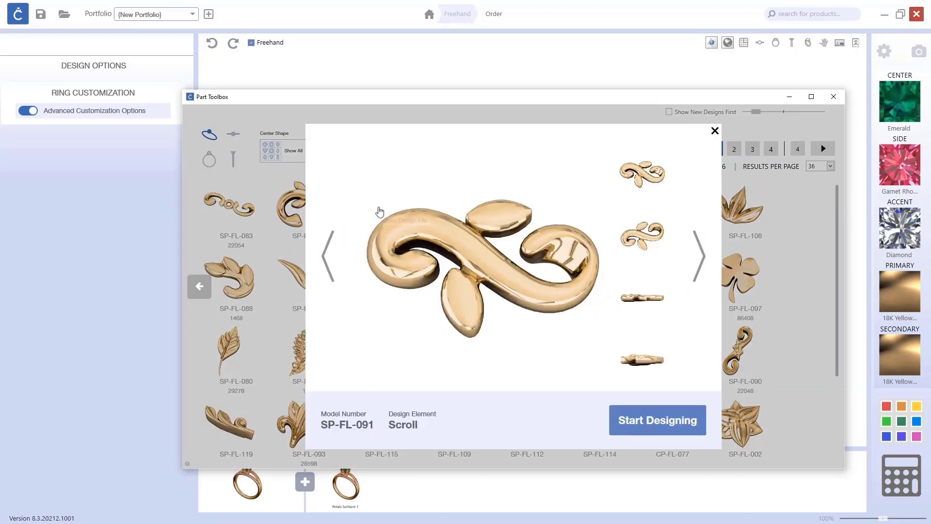
# Step: Add the SP-FL-091 scroll to the design and shrink its width to 2.35 mm
pyautogui.click(660, 422)
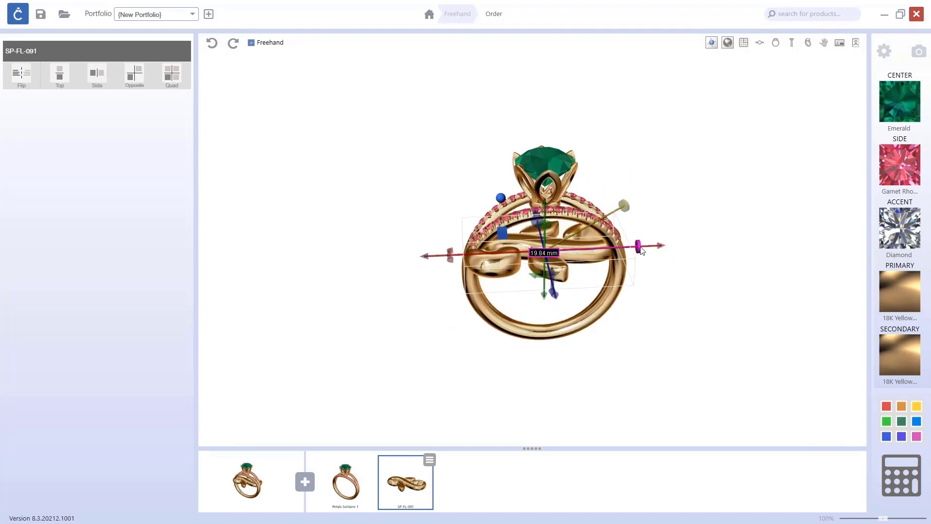
pyautogui.moveTo(640, 249); pyautogui.dragTo(572, 250)
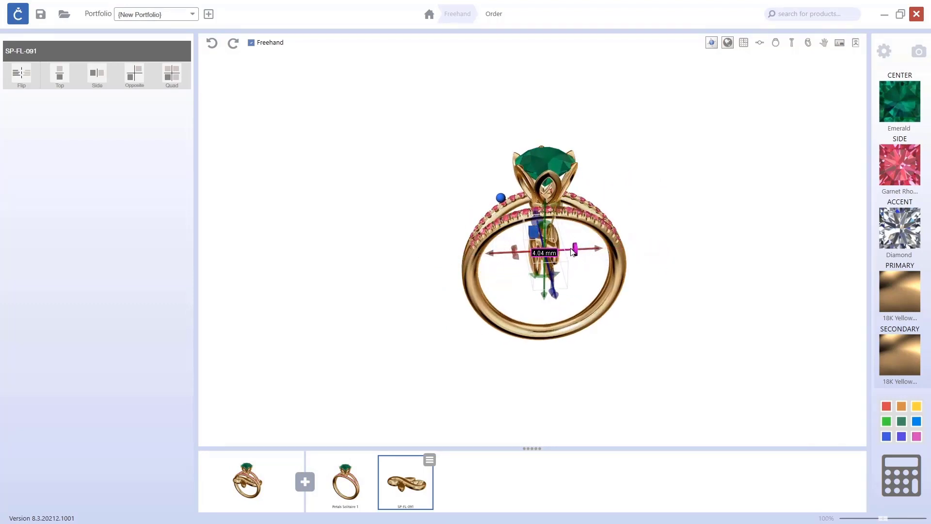
pyautogui.moveTo(596, 349); pyautogui.dragTo(710, 312)
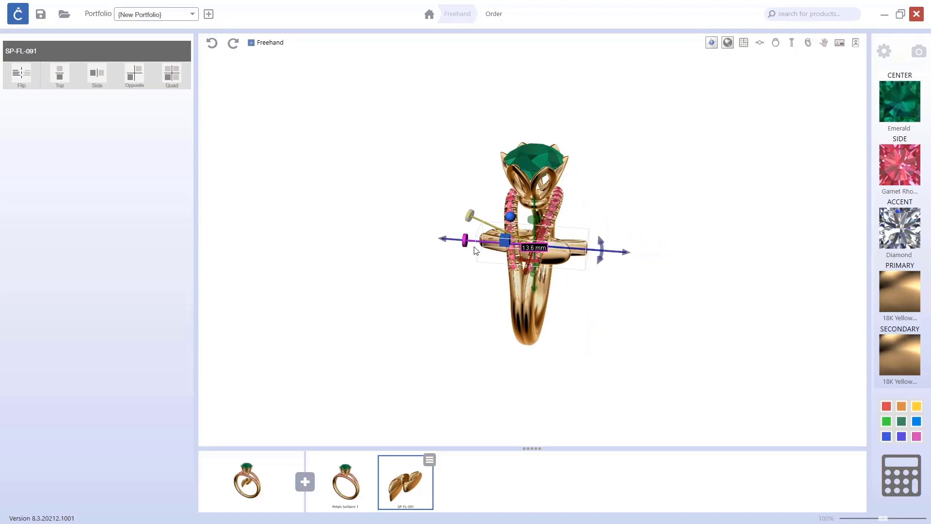
pyautogui.moveTo(476, 251); pyautogui.dragTo(507, 249)
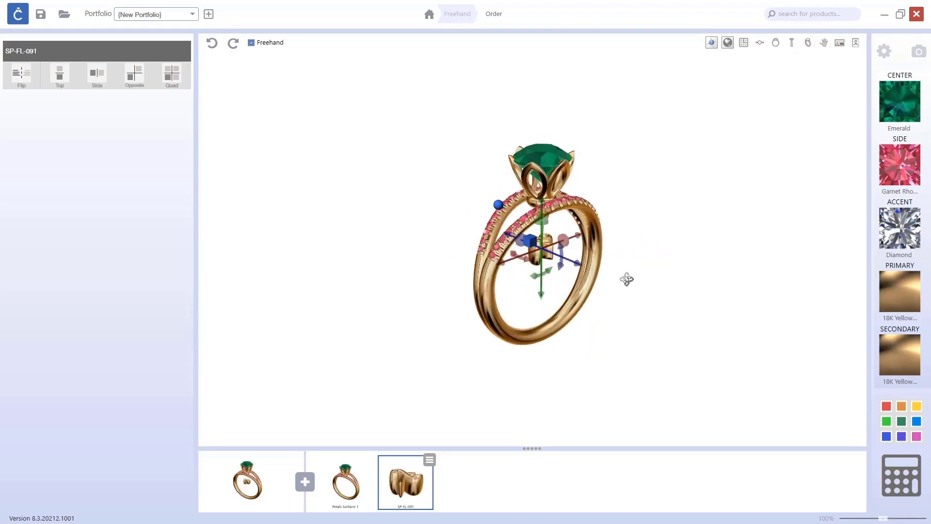
pyautogui.moveTo(627, 279); pyautogui.dragTo(573, 266)
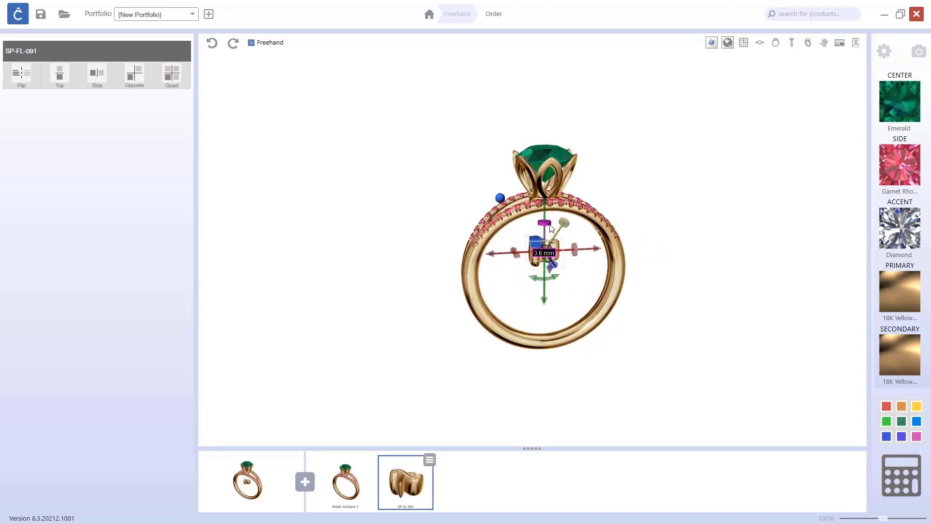
pyautogui.moveTo(551, 228); pyautogui.dragTo(551, 236)
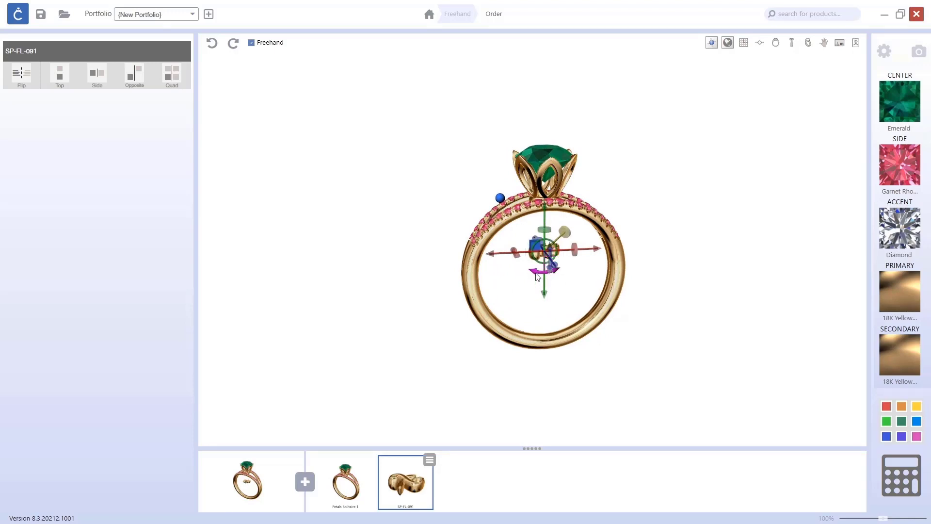
# Step: Rotate the scroll, narrow it to about 1.8 mm, and slide it against the petal
pyautogui.moveTo(537, 277); pyautogui.dragTo(584, 261)
pyautogui.moveTo(528, 208); pyautogui.dragTo(634, 202)
pyautogui.scroll(5, 550, 218)
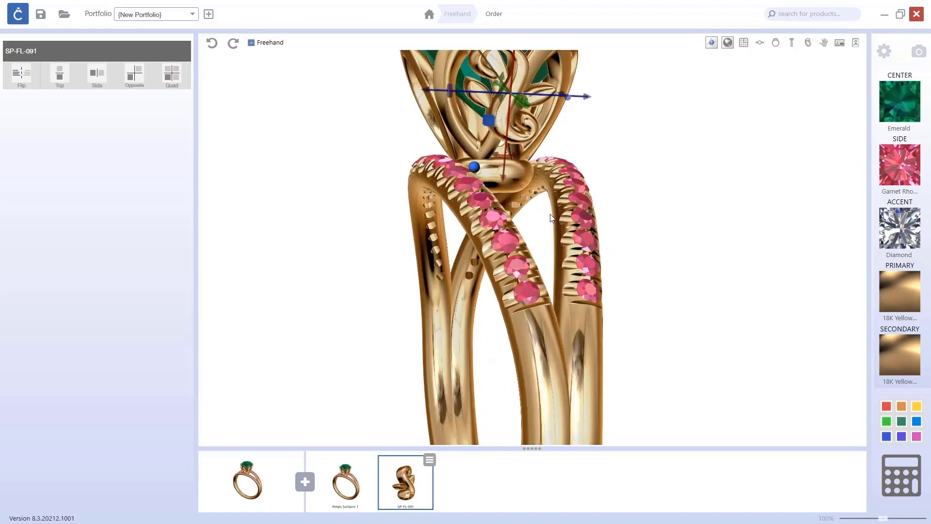
pyautogui.scroll(-5, 552, 211)
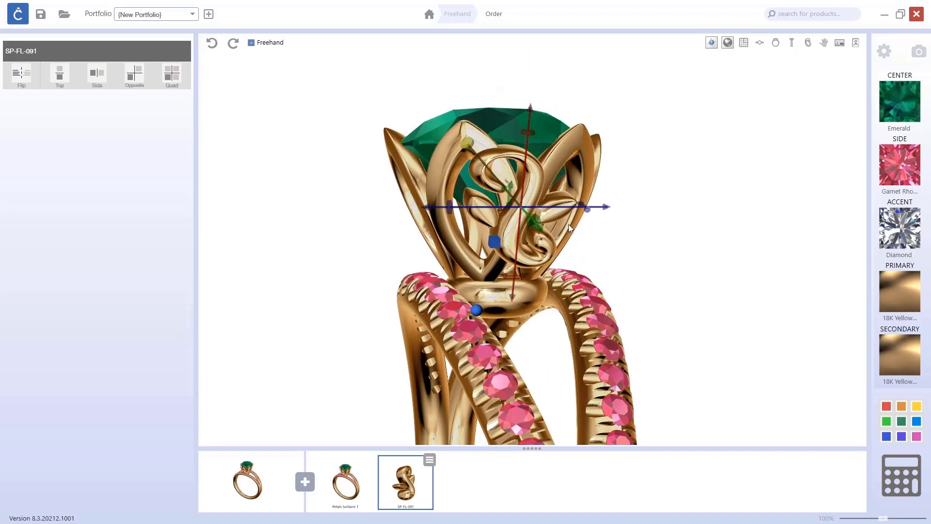
pyautogui.moveTo(452, 209); pyautogui.dragTo(487, 210)
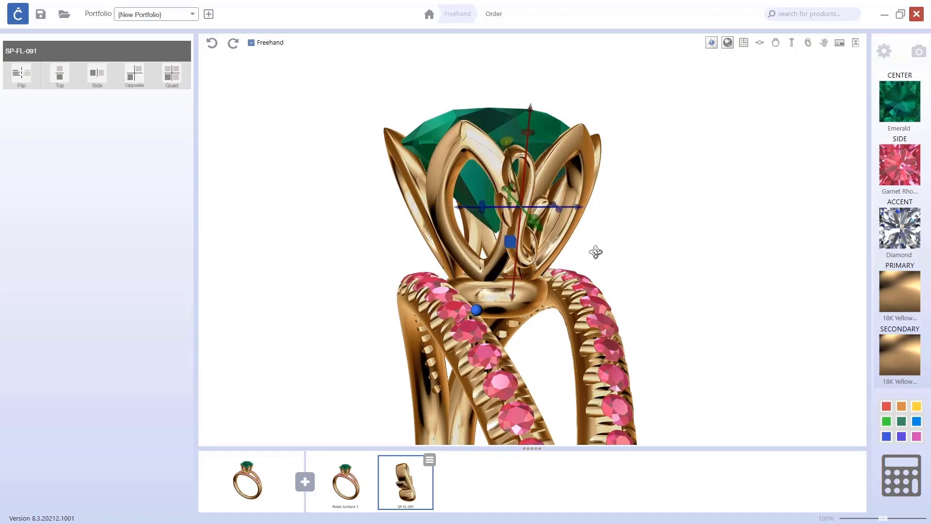
pyautogui.moveTo(594, 251); pyautogui.dragTo(490, 252)
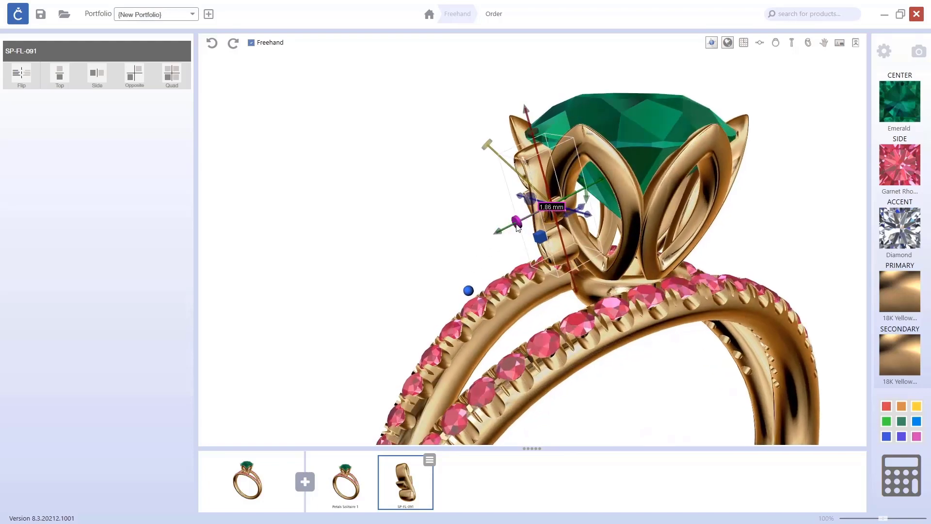
pyautogui.moveTo(528, 215)
pyautogui.mouseDown()
pyautogui.moveTo(539, 224)
pyautogui.moveTo(656, 225)
pyautogui.moveTo(664, 243)
pyautogui.moveTo(641, 279)
pyautogui.moveTo(533, 228)
pyautogui.mouseUp()
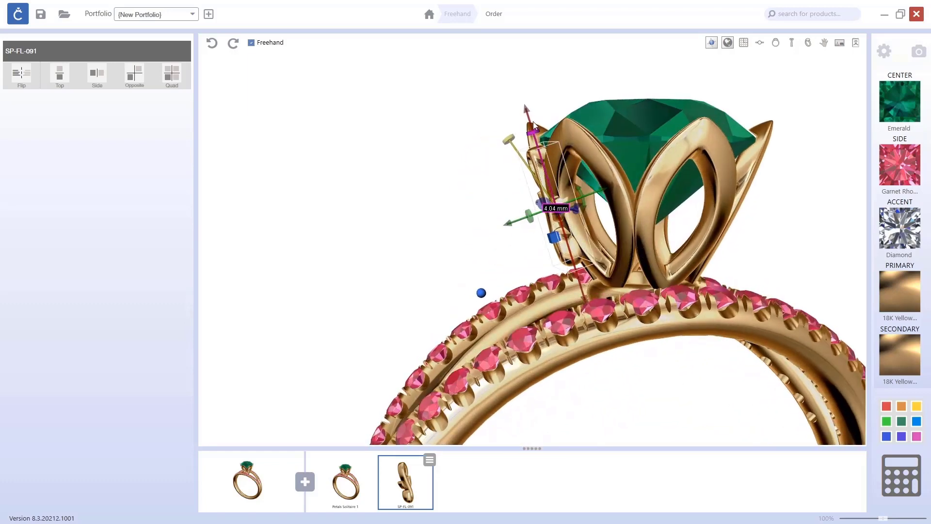
pyautogui.moveTo(529, 115); pyautogui.dragTo(531, 124)
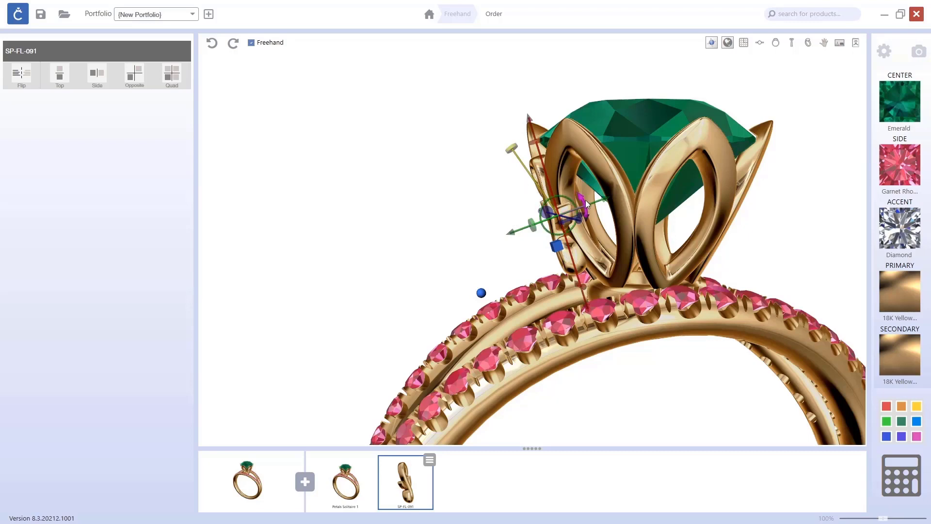
pyautogui.moveTo(586, 202); pyautogui.dragTo(586, 195)
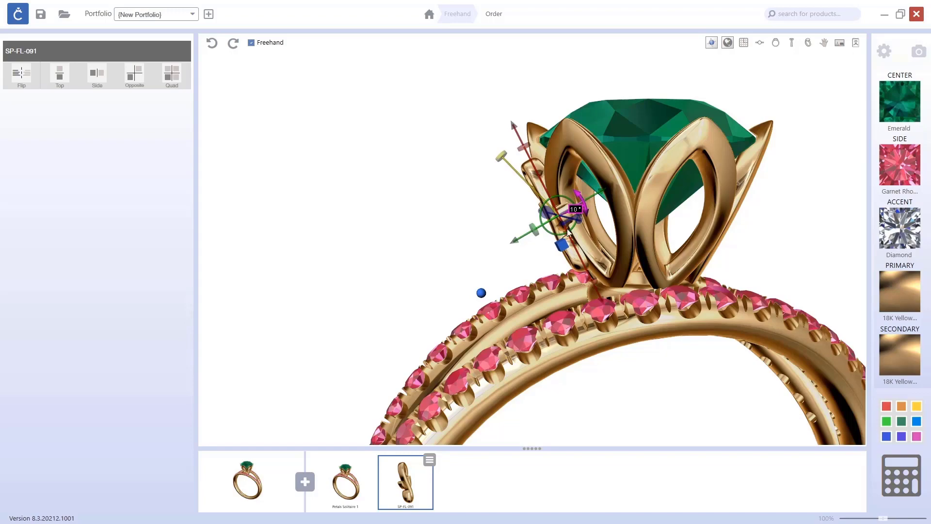
pyautogui.moveTo(645, 238); pyautogui.dragTo(732, 261)
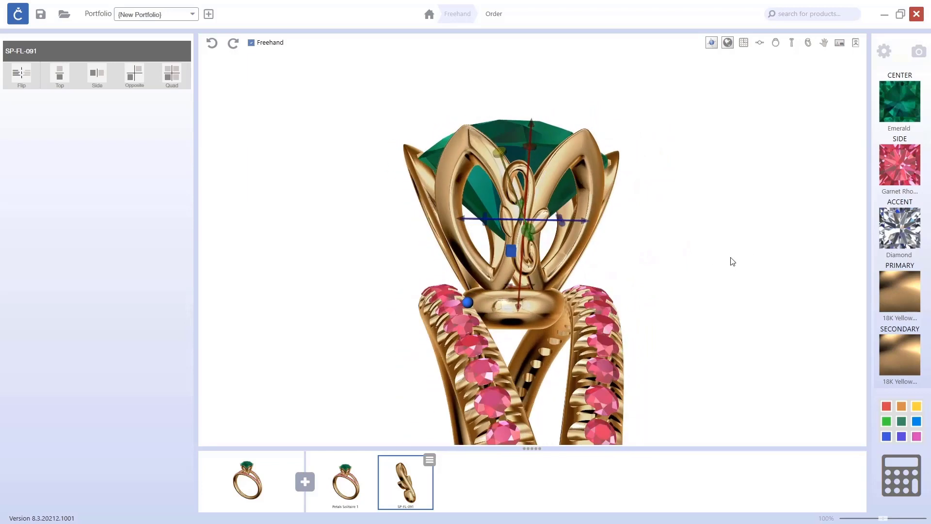
# Step: Show the bending grid and curve the scroll piece upward along the petal
pyautogui.click(515, 254)
pyautogui.moveTo(632, 270); pyautogui.dragTo(558, 208)
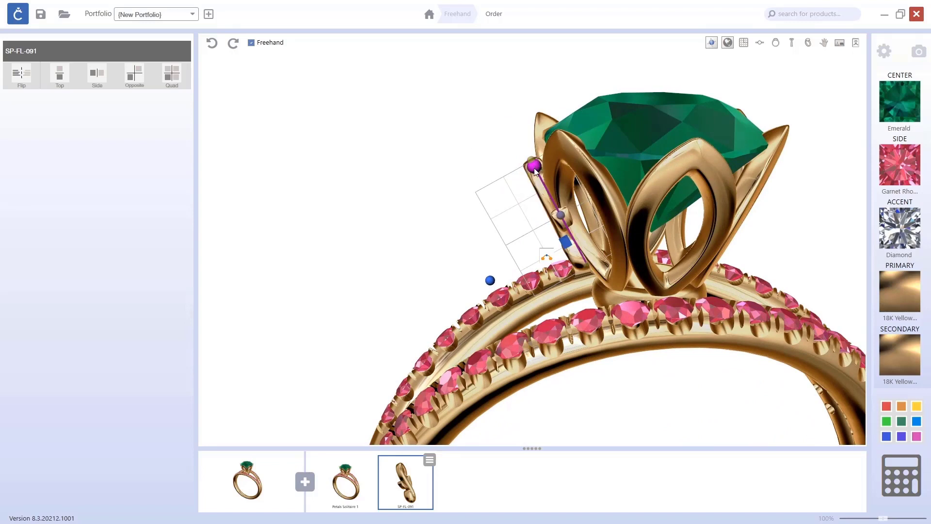
pyautogui.moveTo(534, 168); pyautogui.dragTo(518, 306)
pyautogui.scroll(-5, 532, 266)
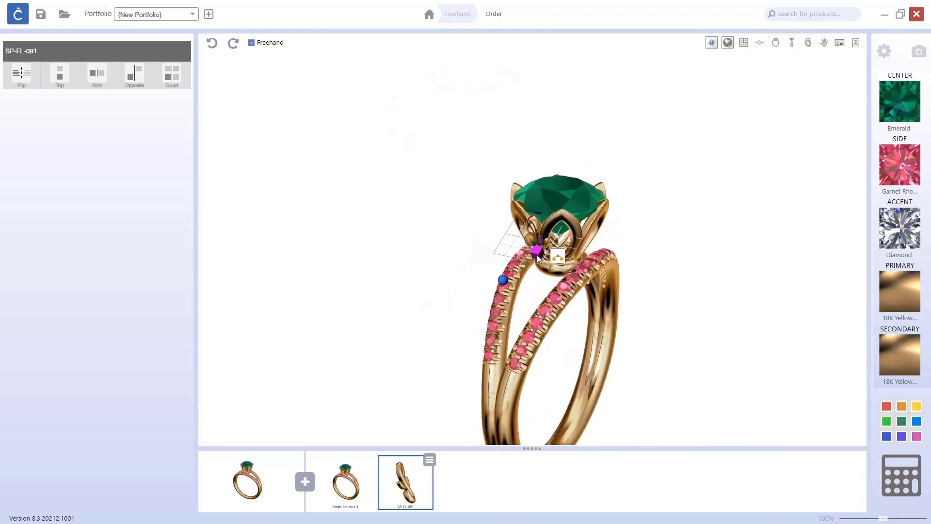
# Step: Create a radial array of the scroll piece around the head
pyautogui.click(558, 257)
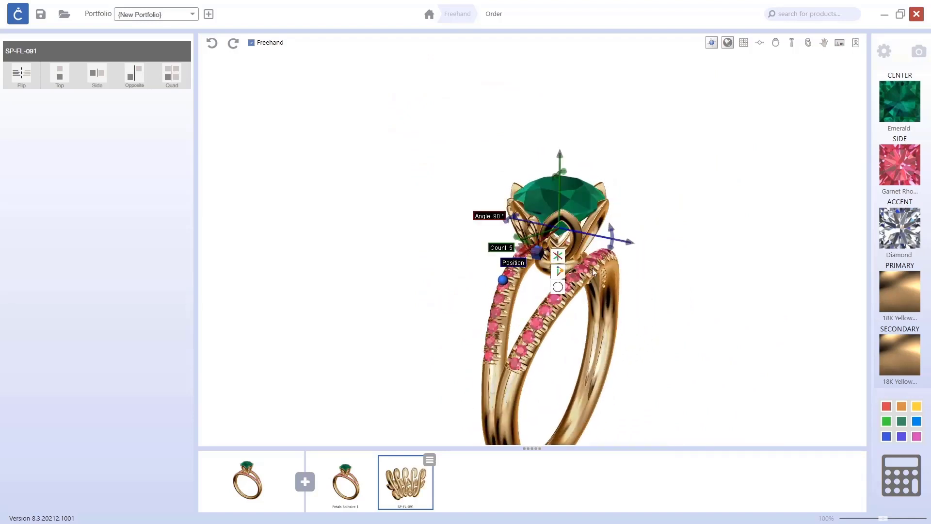
pyautogui.moveTo(592, 268); pyautogui.dragTo(733, 306)
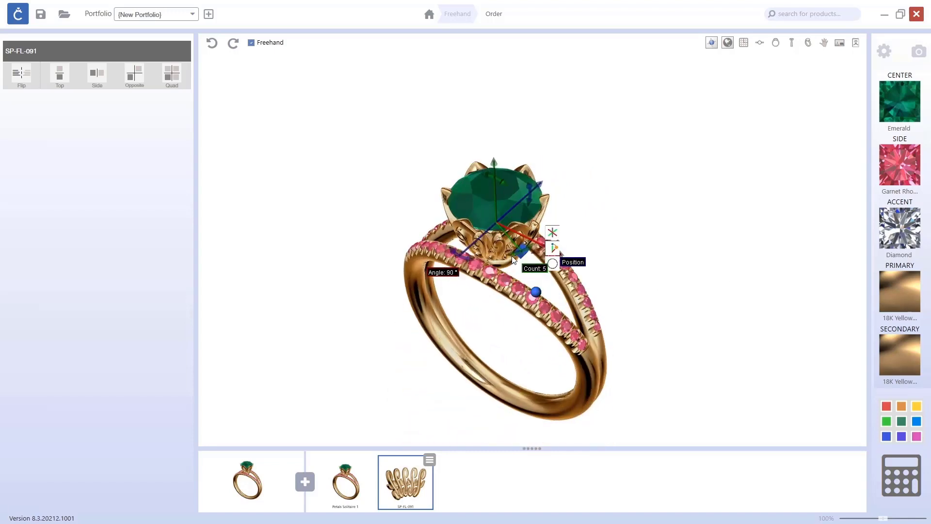
pyautogui.moveTo(474, 209); pyautogui.dragTo(508, 252)
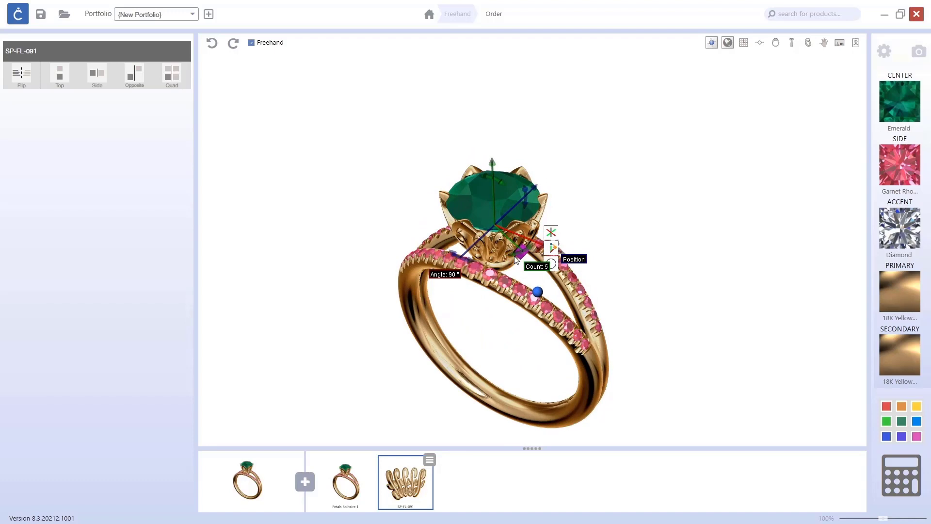
pyautogui.click(522, 253)
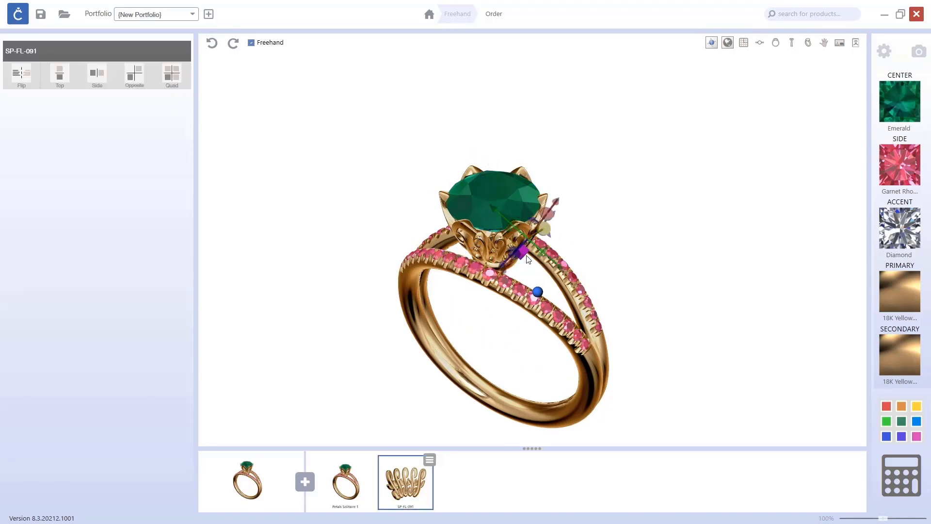
pyautogui.click(528, 258)
pyautogui.click(520, 260)
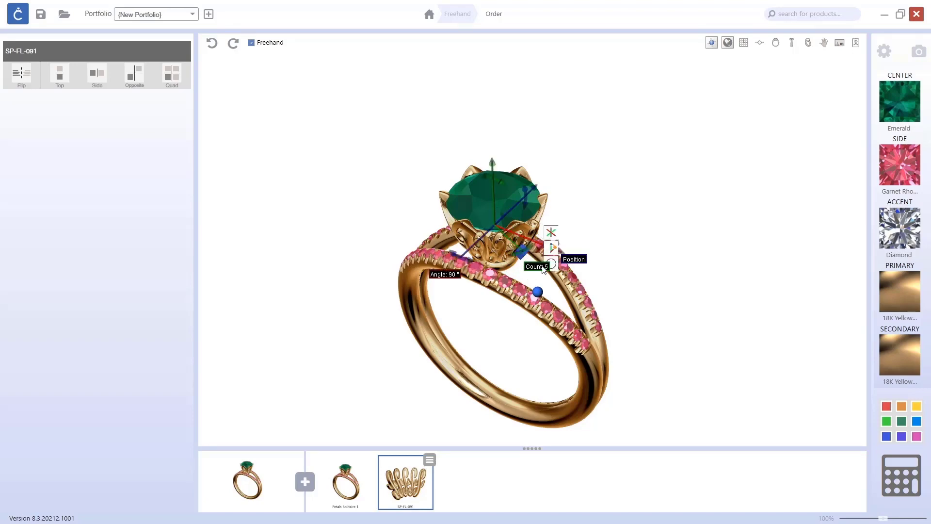
pyautogui.moveTo(543, 269); pyautogui.dragTo(244, 344)
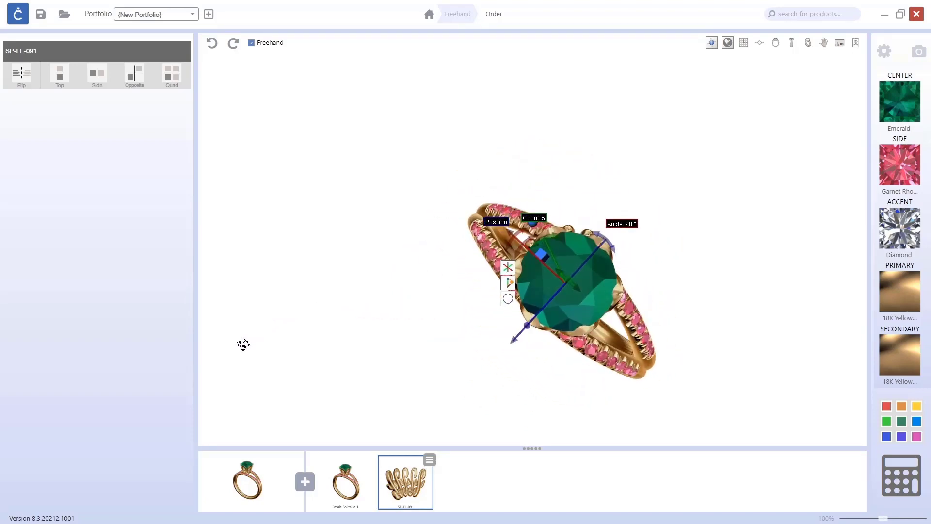
pyautogui.scroll(4, 507, 236)
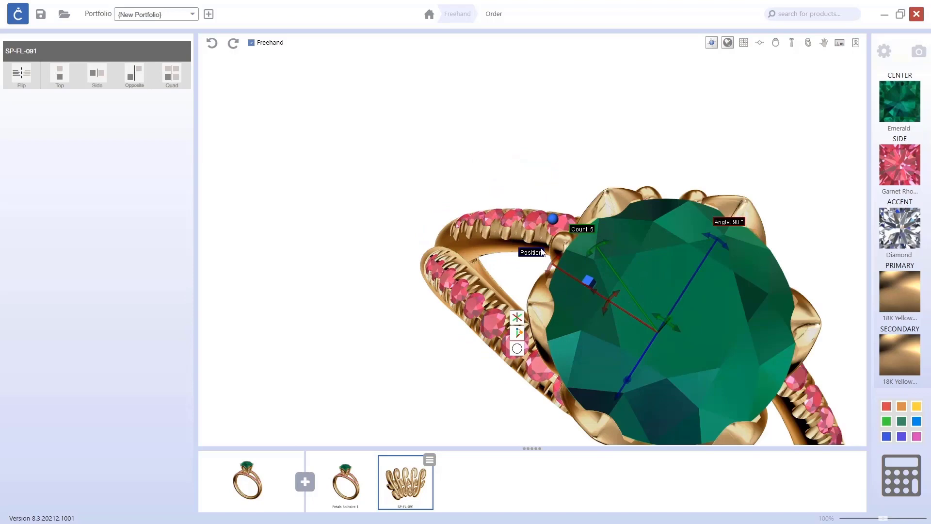
pyautogui.scroll(-2, 561, 258)
pyautogui.moveTo(562, 257); pyautogui.dragTo(539, 348)
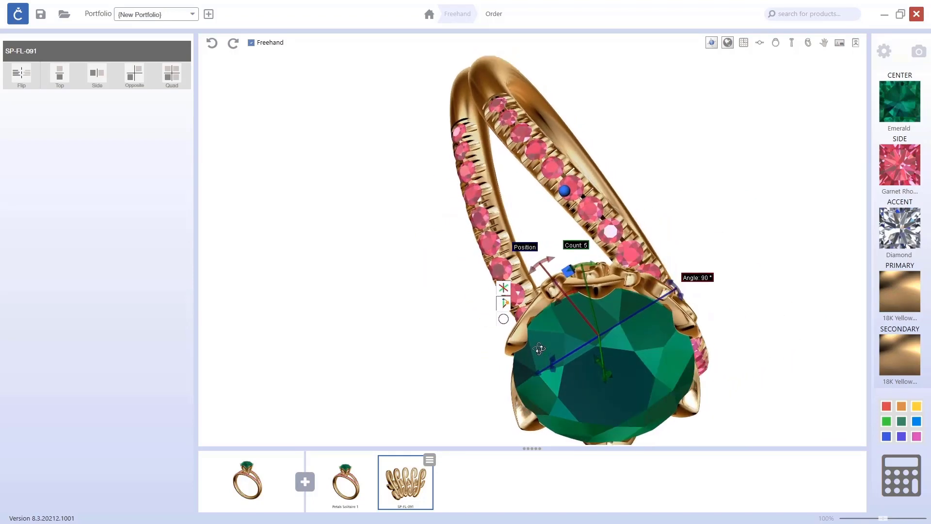
# Step: Center the array on the ring head with six copies spanning about 300°
pyautogui.moveTo(539, 268); pyautogui.dragTo(588, 262)
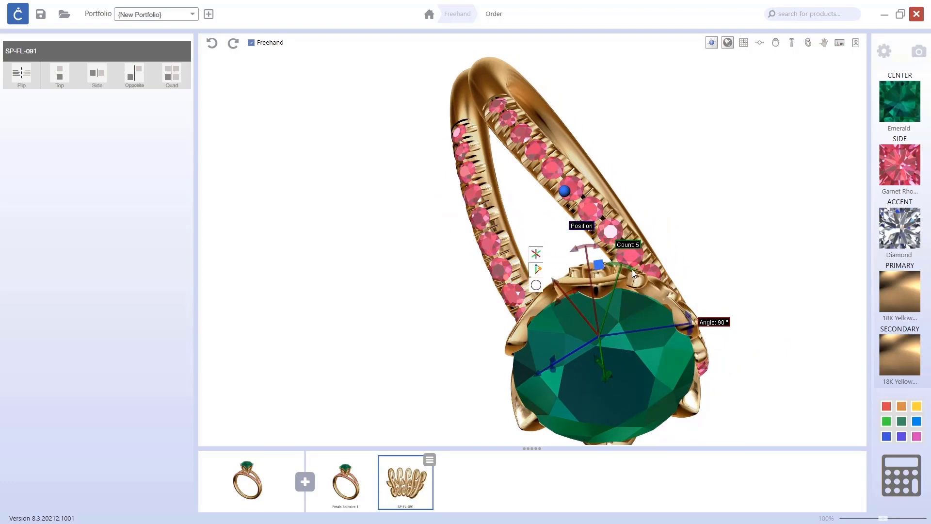
pyautogui.moveTo(628, 268); pyautogui.dragTo(615, 260)
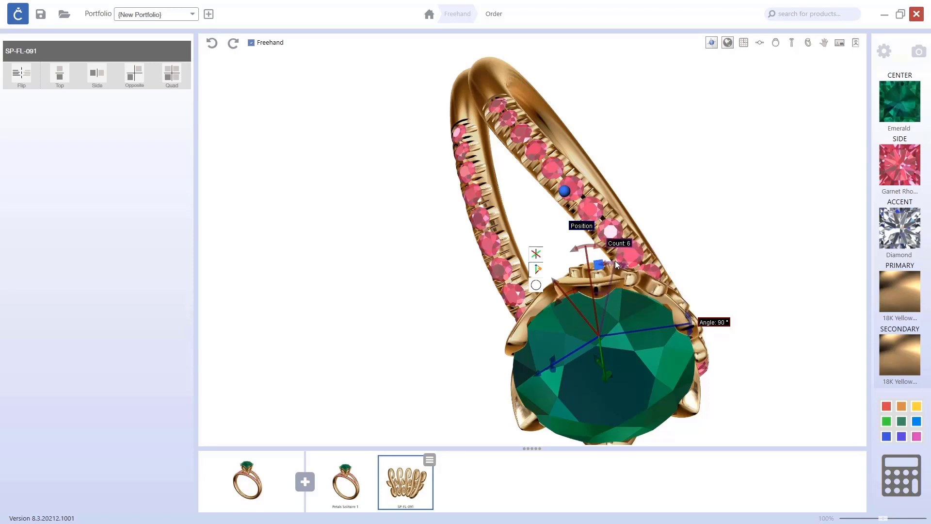
pyautogui.moveTo(693, 341); pyautogui.dragTo(673, 256)
pyautogui.moveTo(716, 188); pyautogui.dragTo(545, 266)
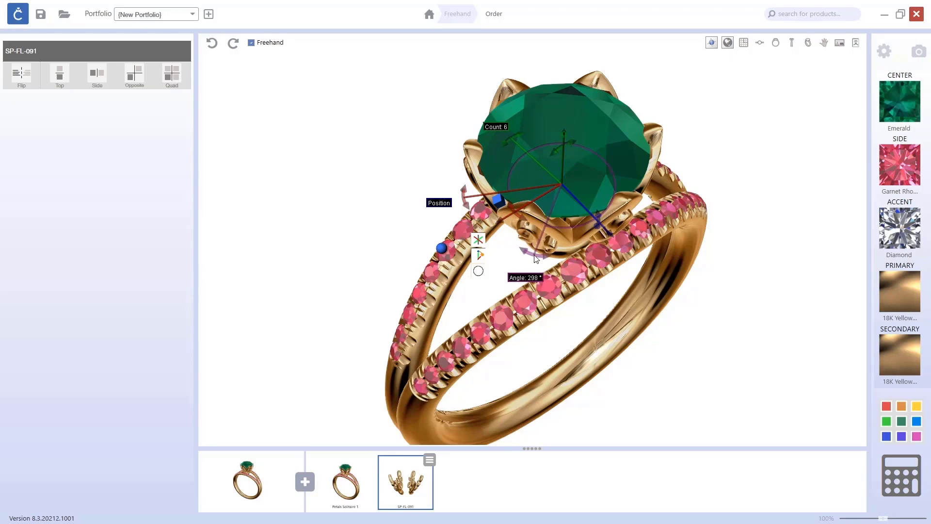
pyautogui.moveTo(586, 339); pyautogui.dragTo(539, 282)
# Step: Deselect the scroll array and orbit the ring to inspect the head and shank
pyautogui.click(685, 278)
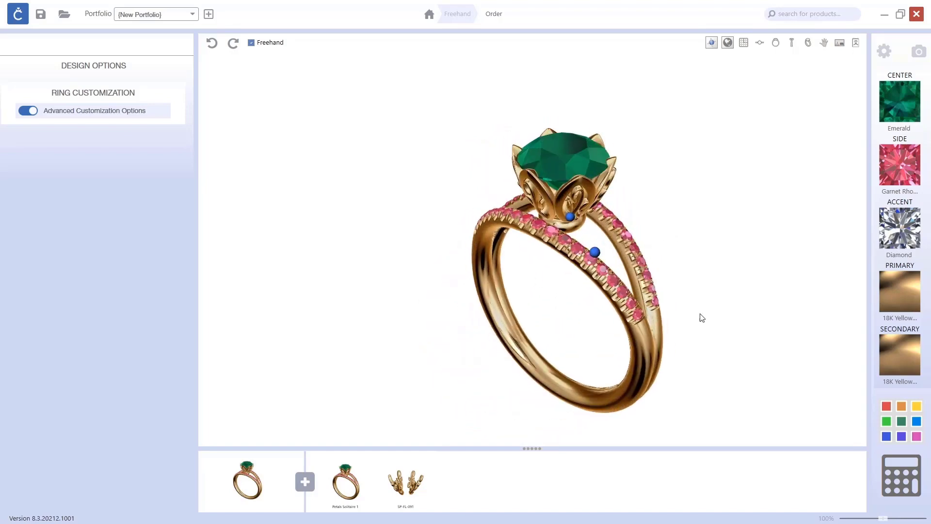
pyautogui.moveTo(702, 318); pyautogui.dragTo(772, 271)
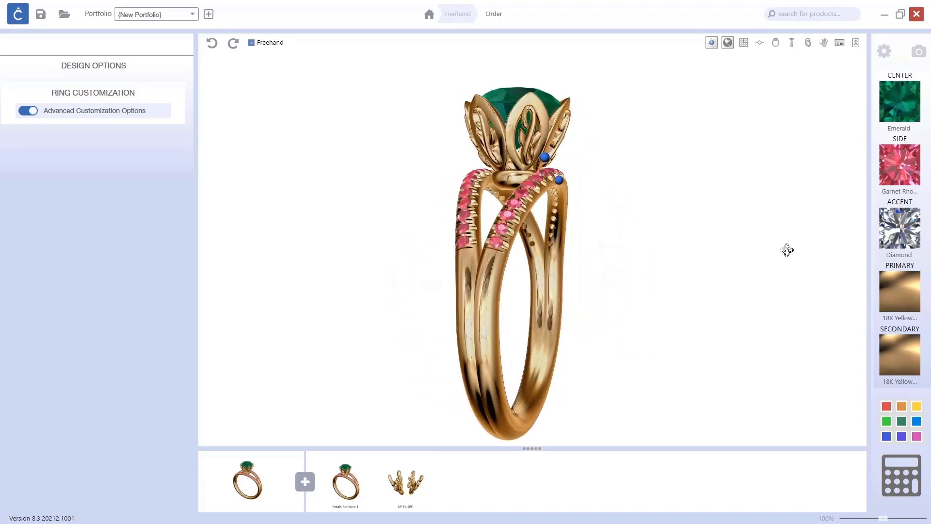
pyautogui.moveTo(775, 237); pyautogui.dragTo(444, 288)
pyautogui.moveTo(612, 278); pyautogui.dragTo(666, 294)
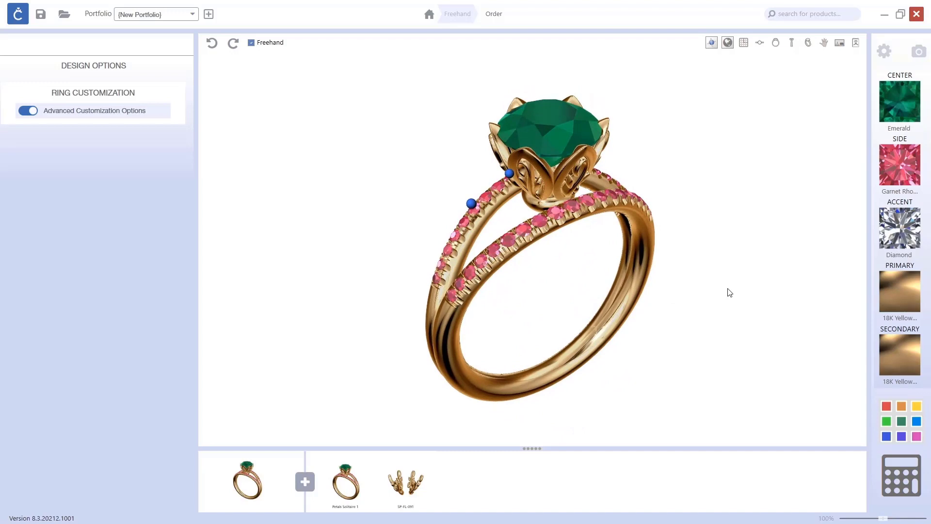
pyautogui.moveTo(730, 292); pyautogui.dragTo(712, 287)
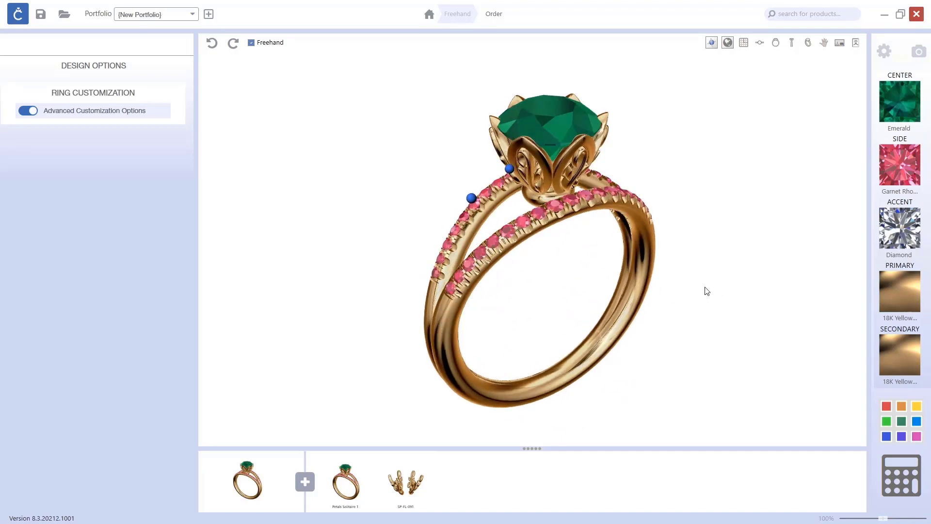